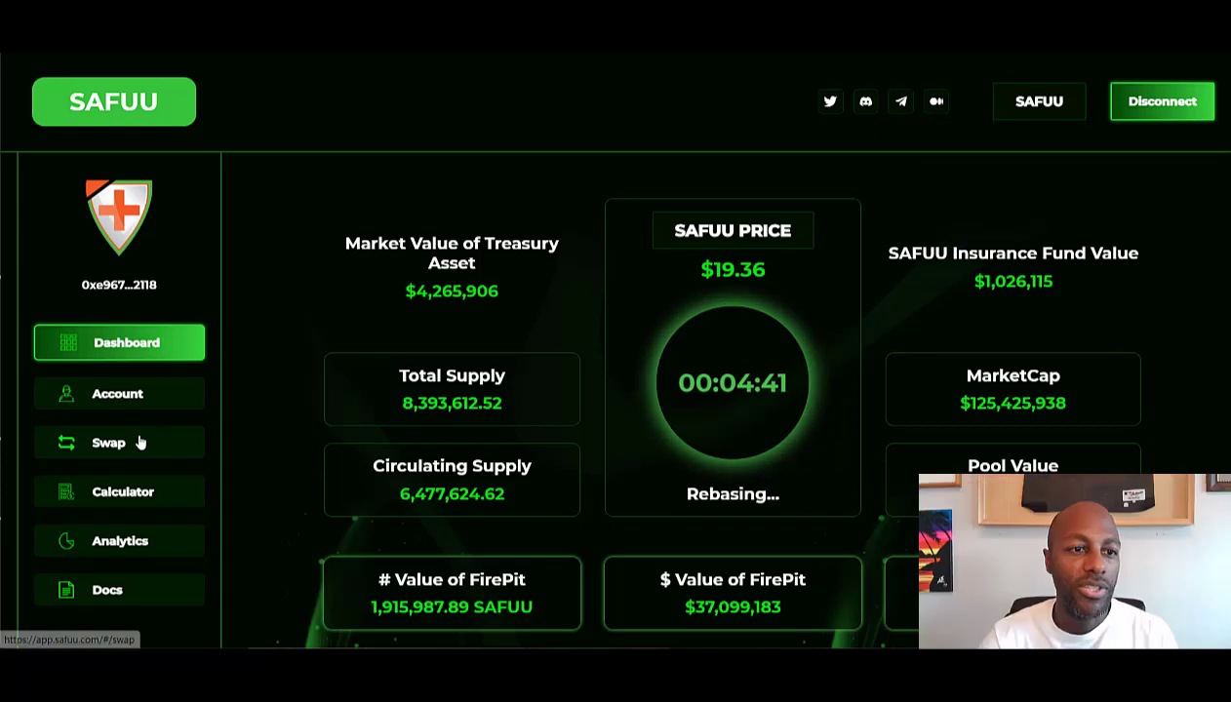
# Swap 0.00076 BNB for 0.01 SAFUU and confirm the transaction in MetaMask.
pyautogui.click(139, 443)
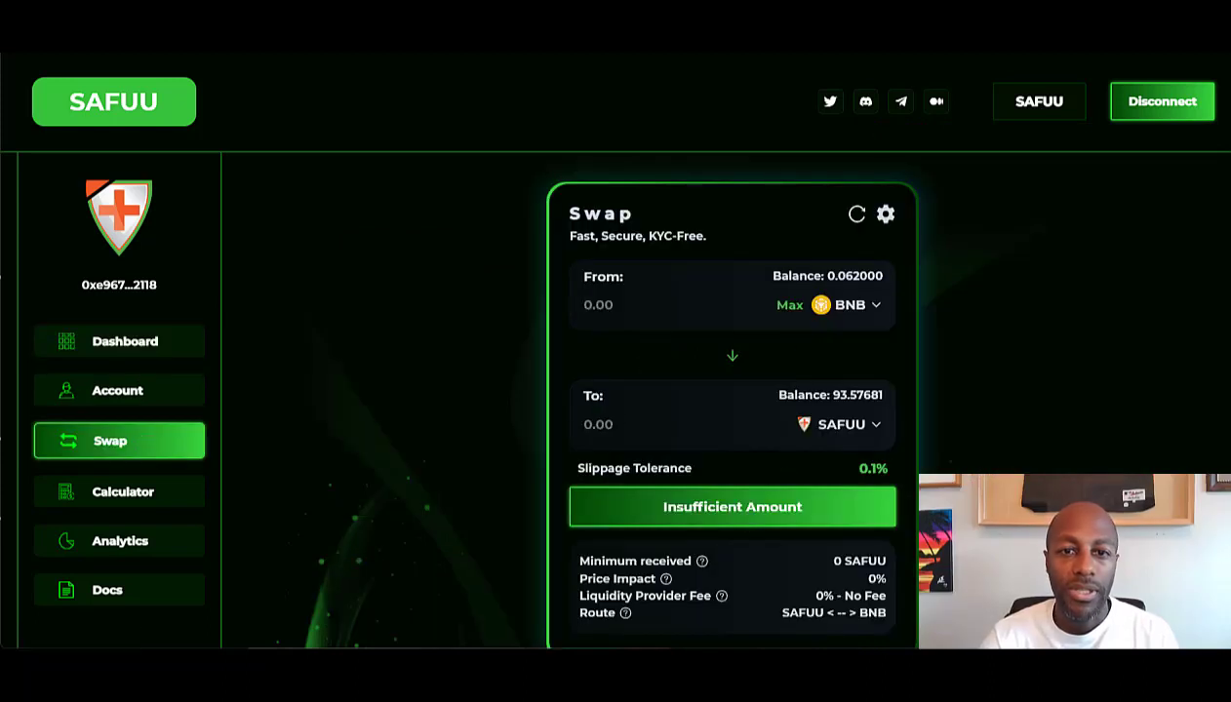
pyautogui.write('0.')
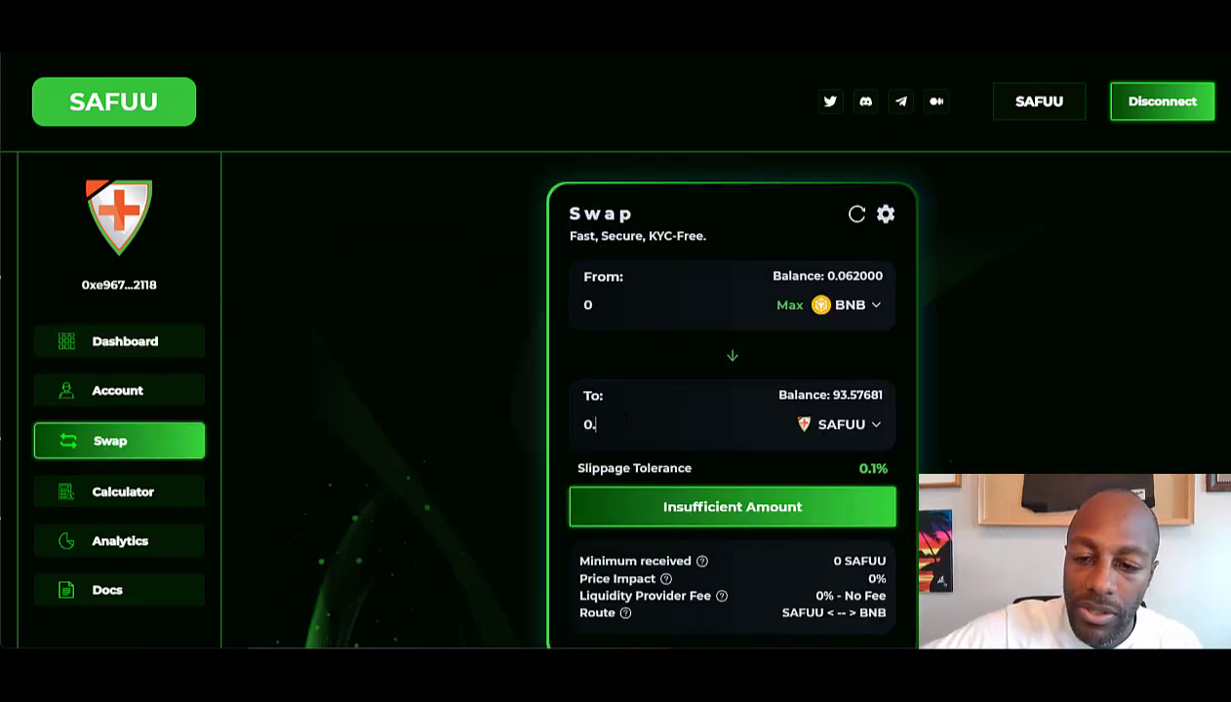
pyautogui.write('01')
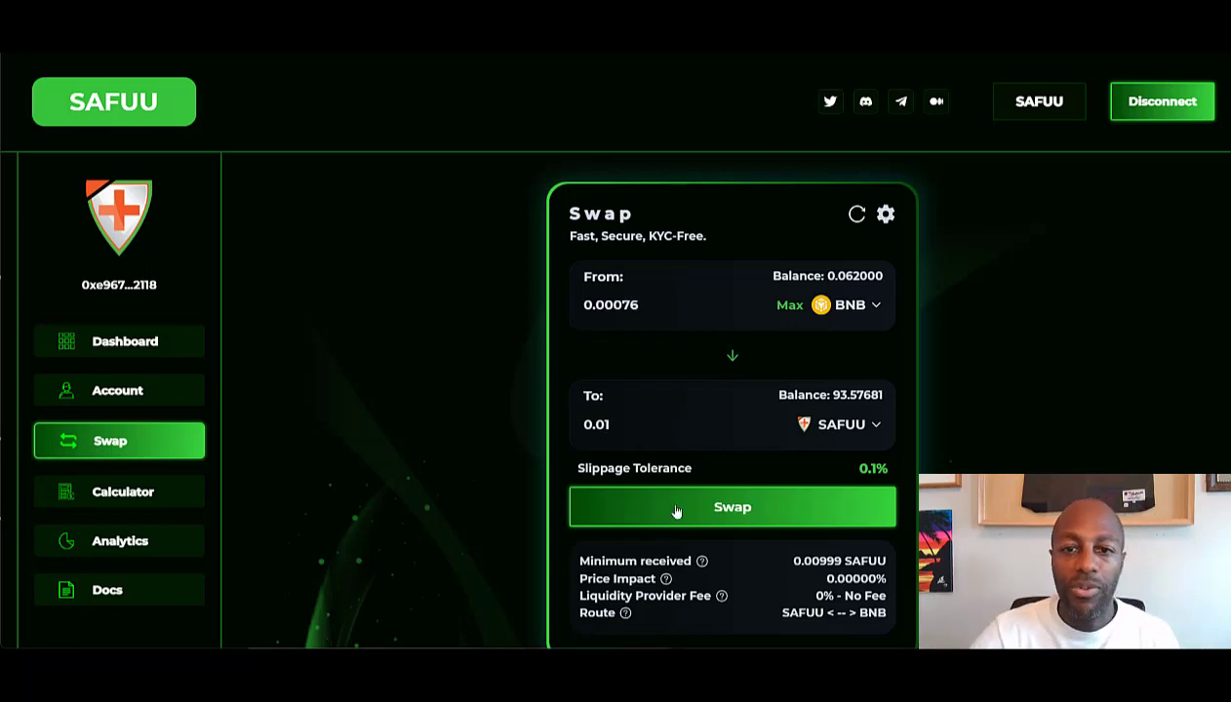
pyautogui.click(676, 518)
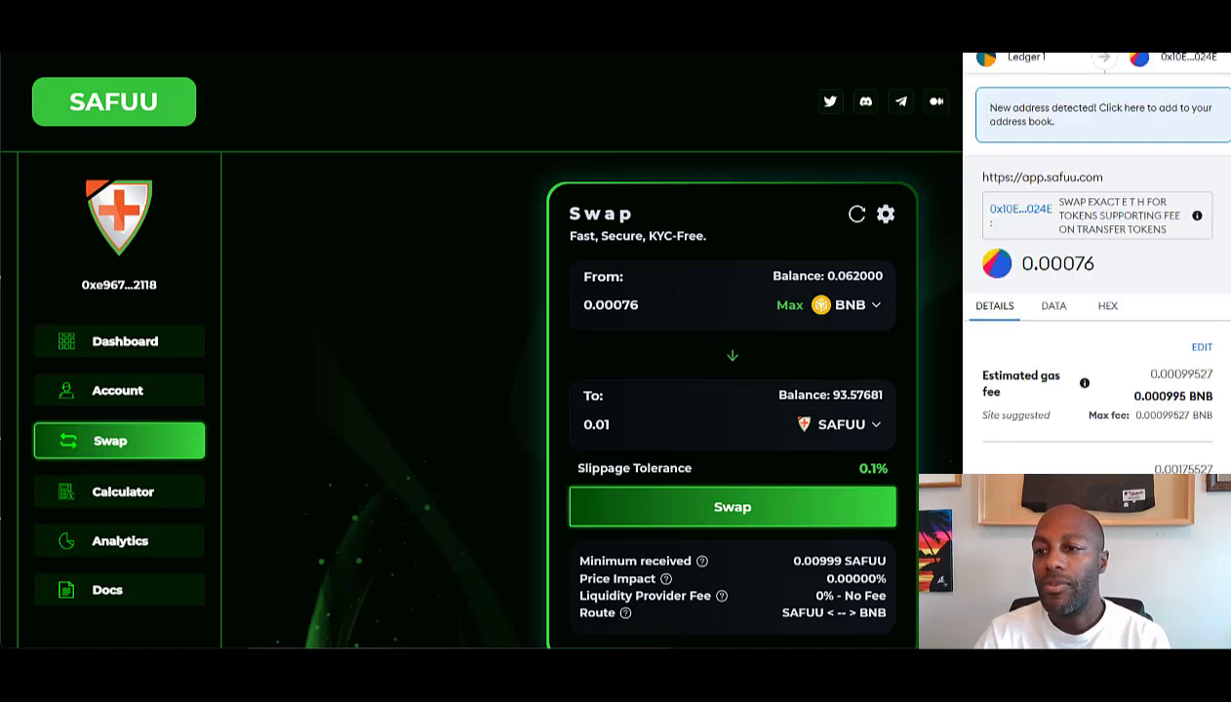
pyautogui.scroll(-3, 1163, 458)
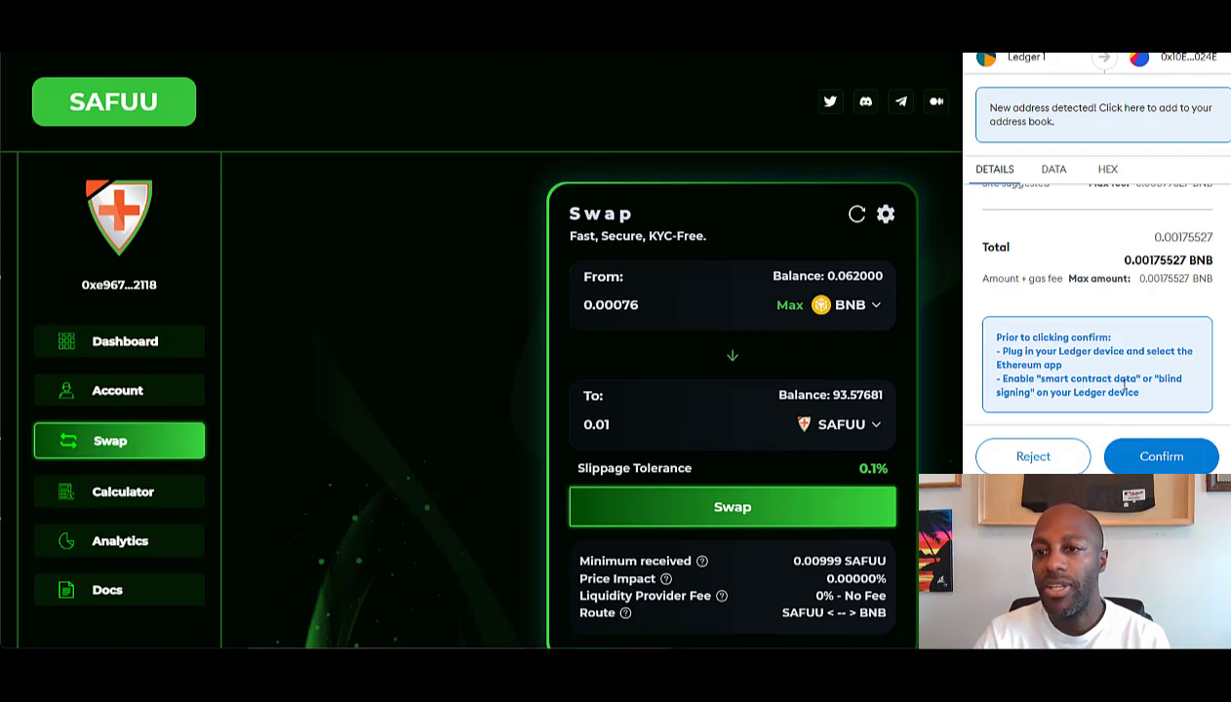
pyautogui.click(1154, 458)
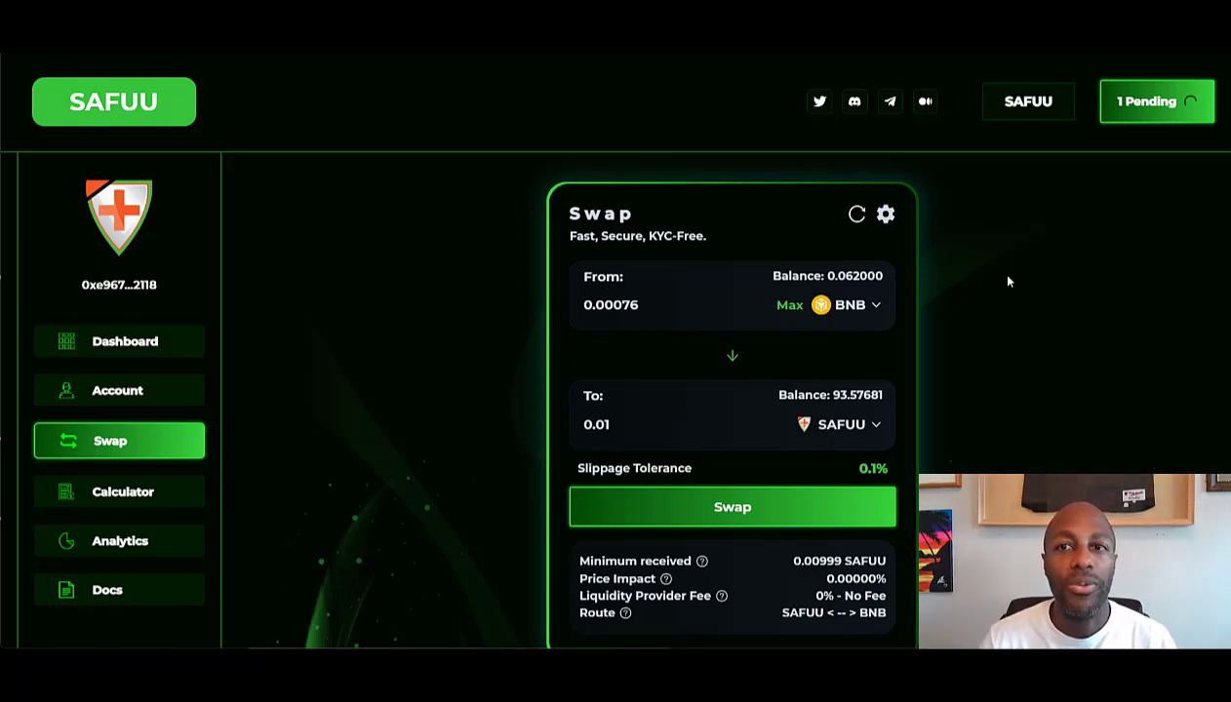
# Return to the SAFUU Dashboard showing price, supply and FirePit values.
pyautogui.click(150, 344)
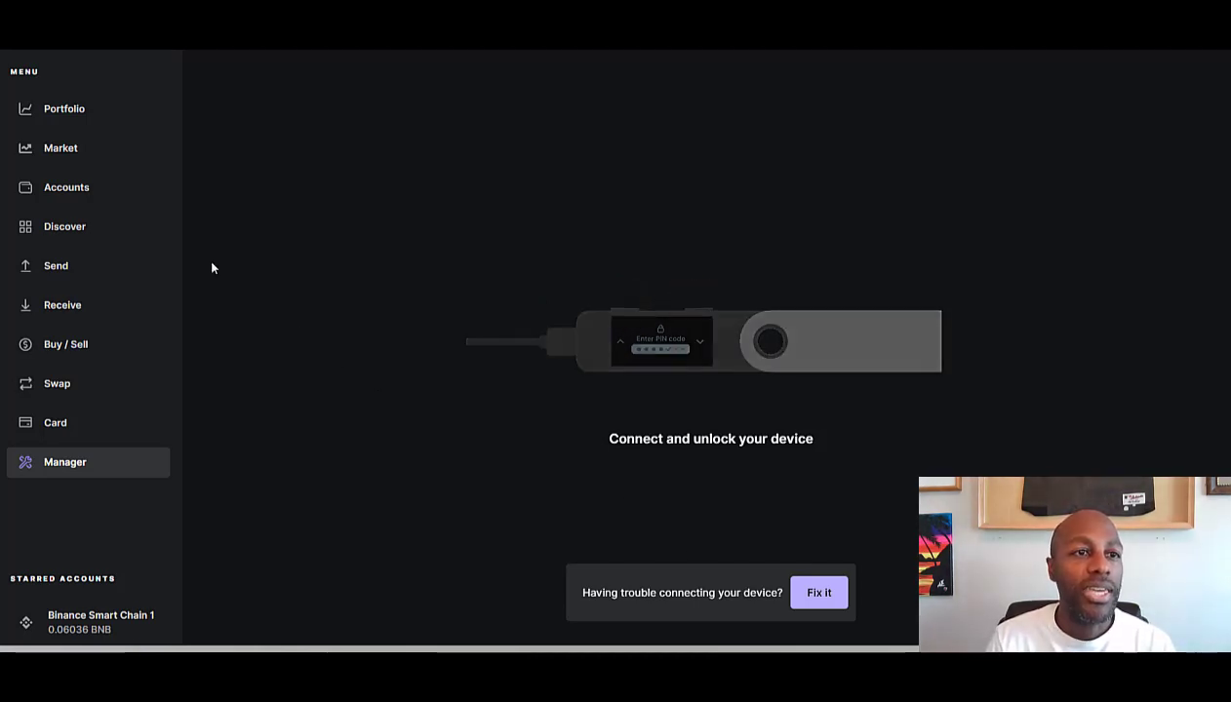
# From the Accounts page, start Add account and pick Cardano (ADA) as the crypto asset.
pyautogui.click(74, 192)
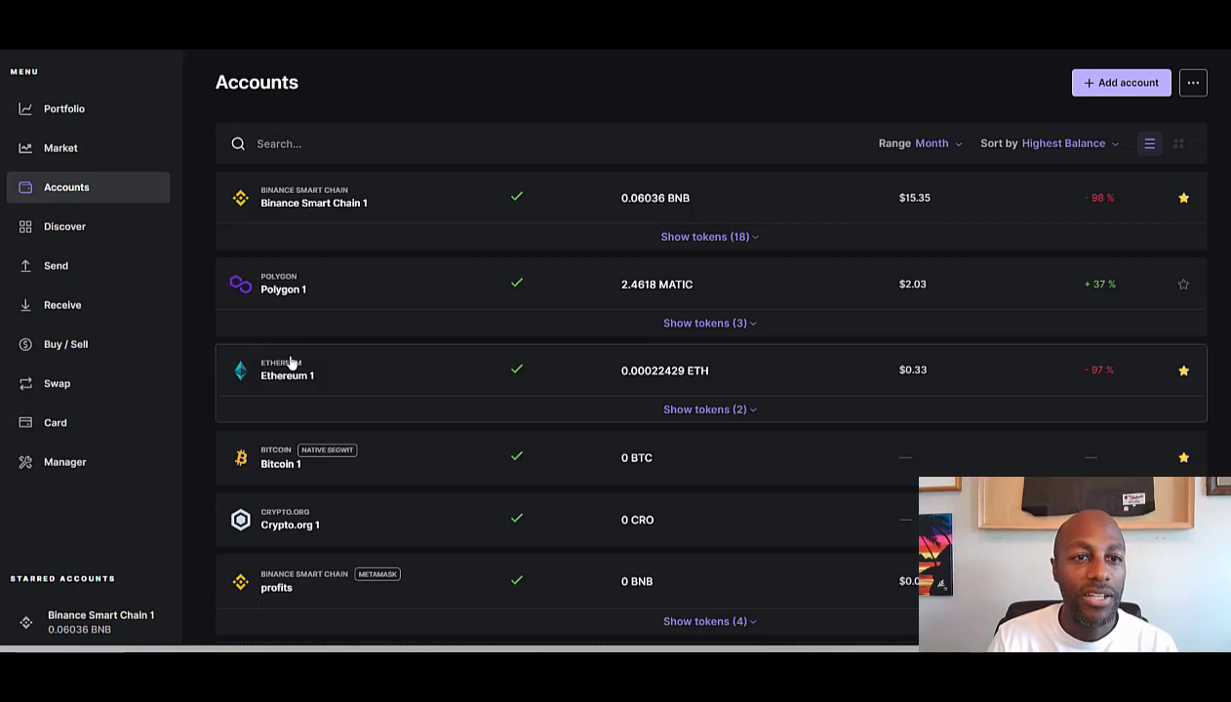
pyautogui.scroll(-3, 290, 363)
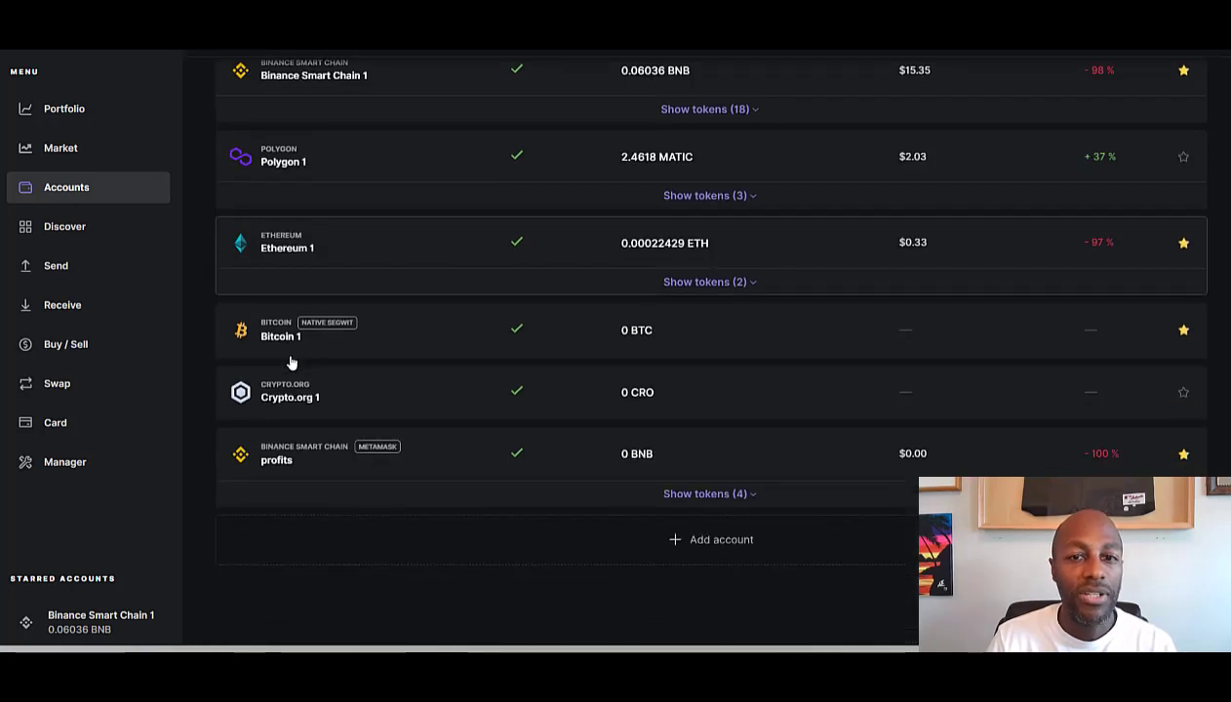
pyautogui.click(659, 542)
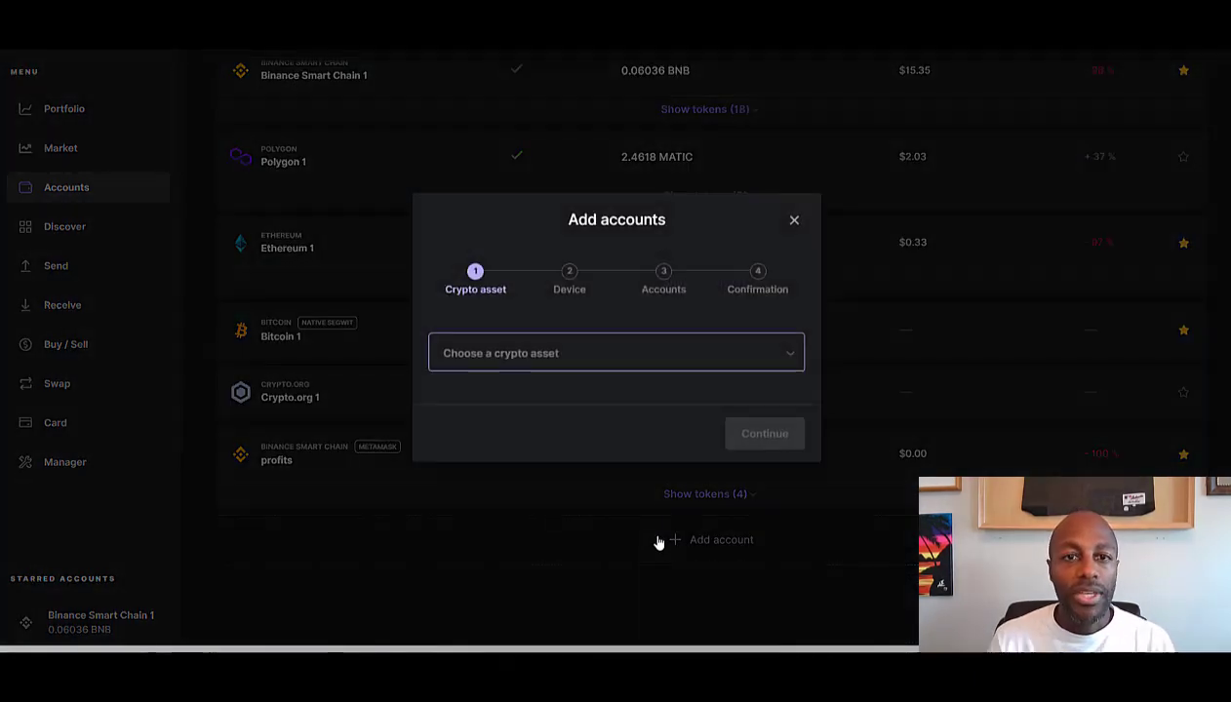
pyautogui.click(775, 362)
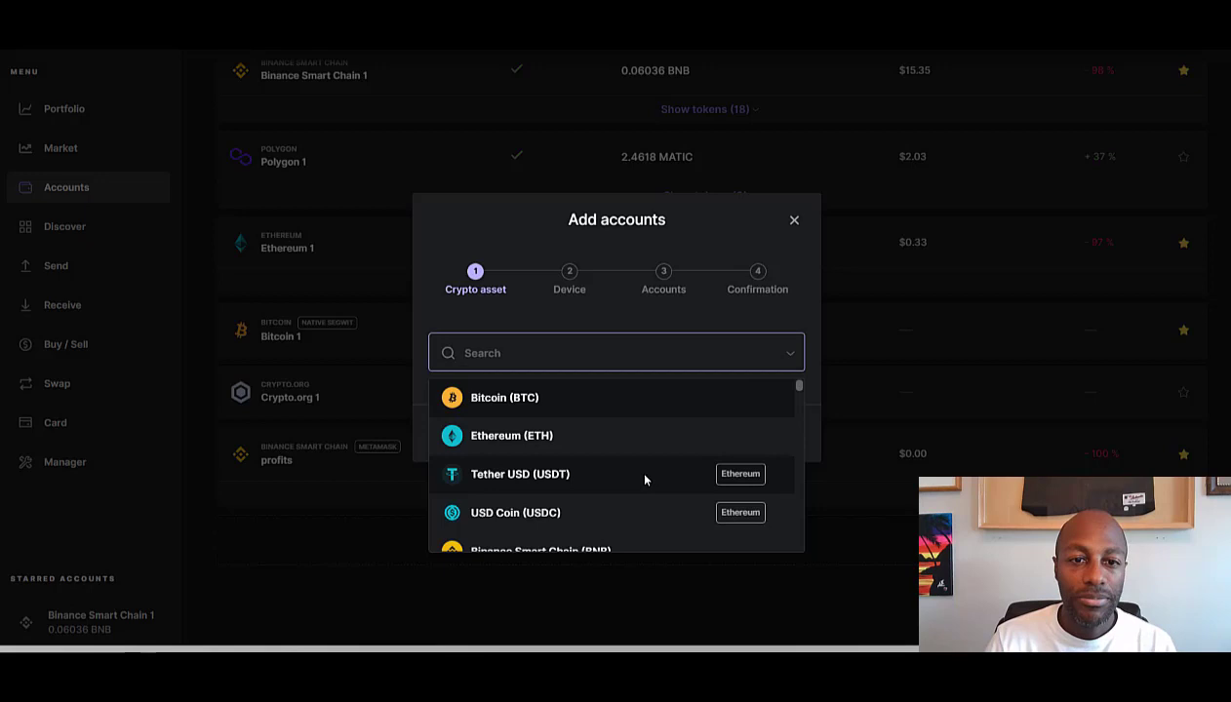
pyautogui.scroll(-2, 644, 479)
pyautogui.scroll(-3, 644, 480)
pyautogui.scroll(1, 646, 457)
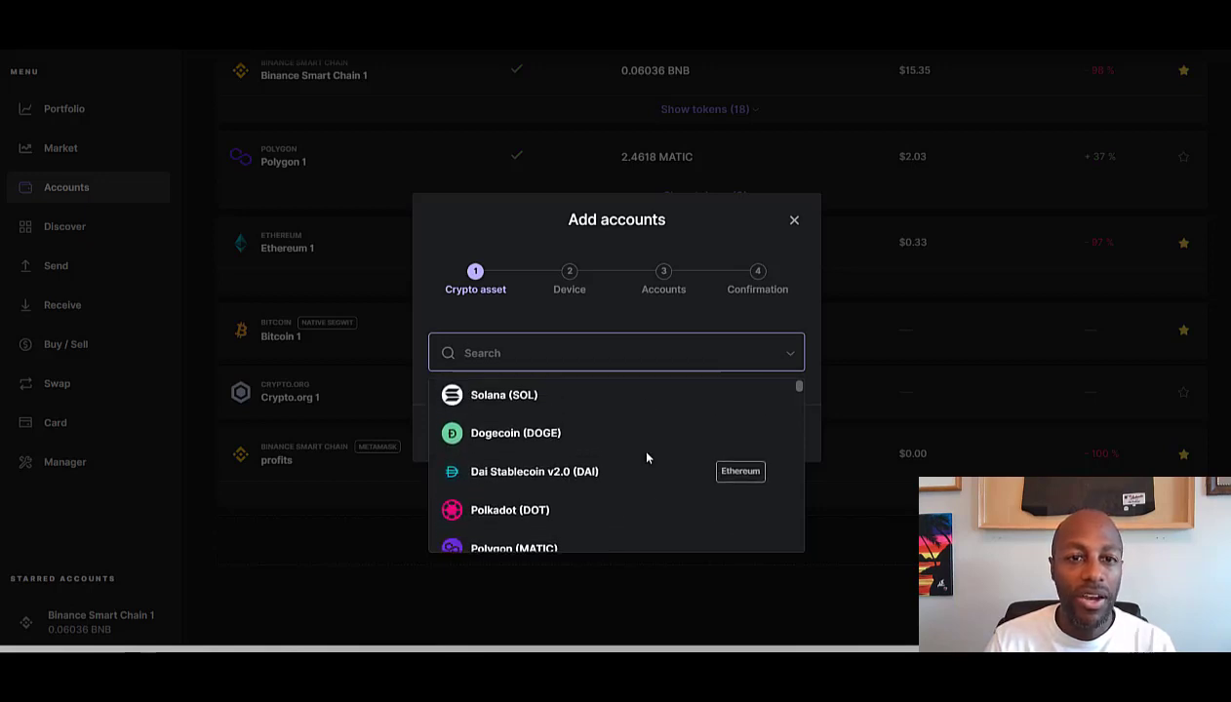
pyautogui.scroll(-5, 647, 457)
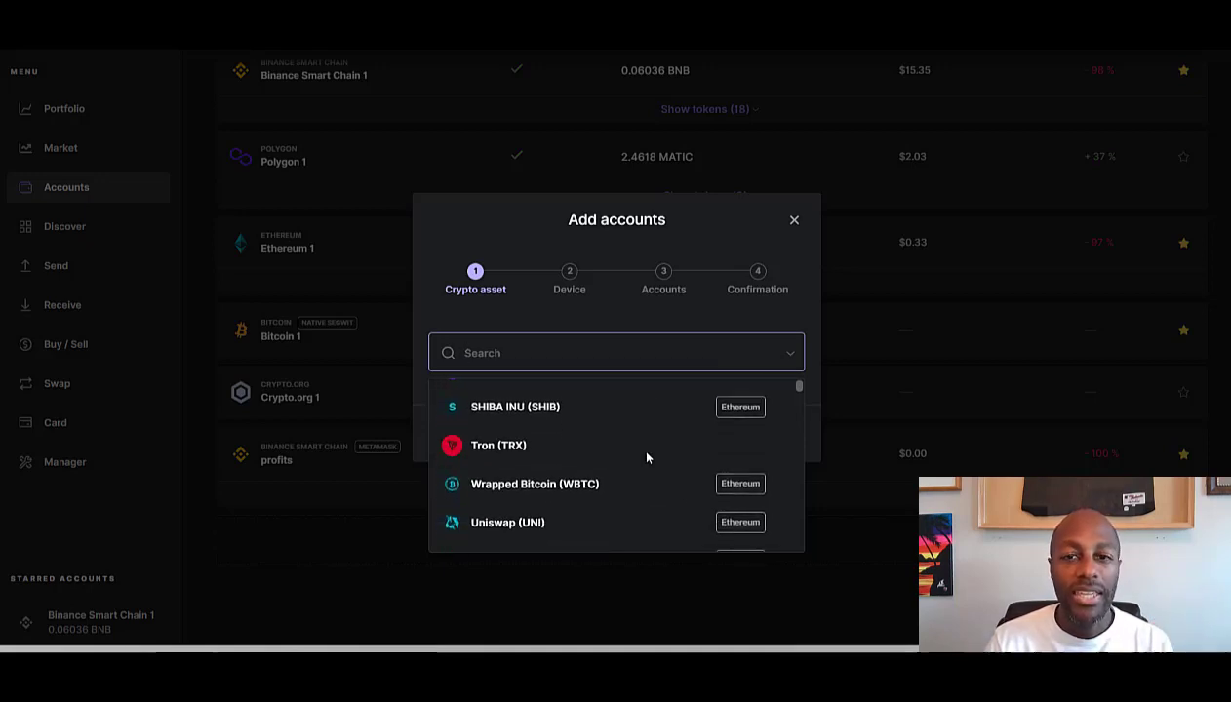
pyautogui.scroll(5, 647, 457)
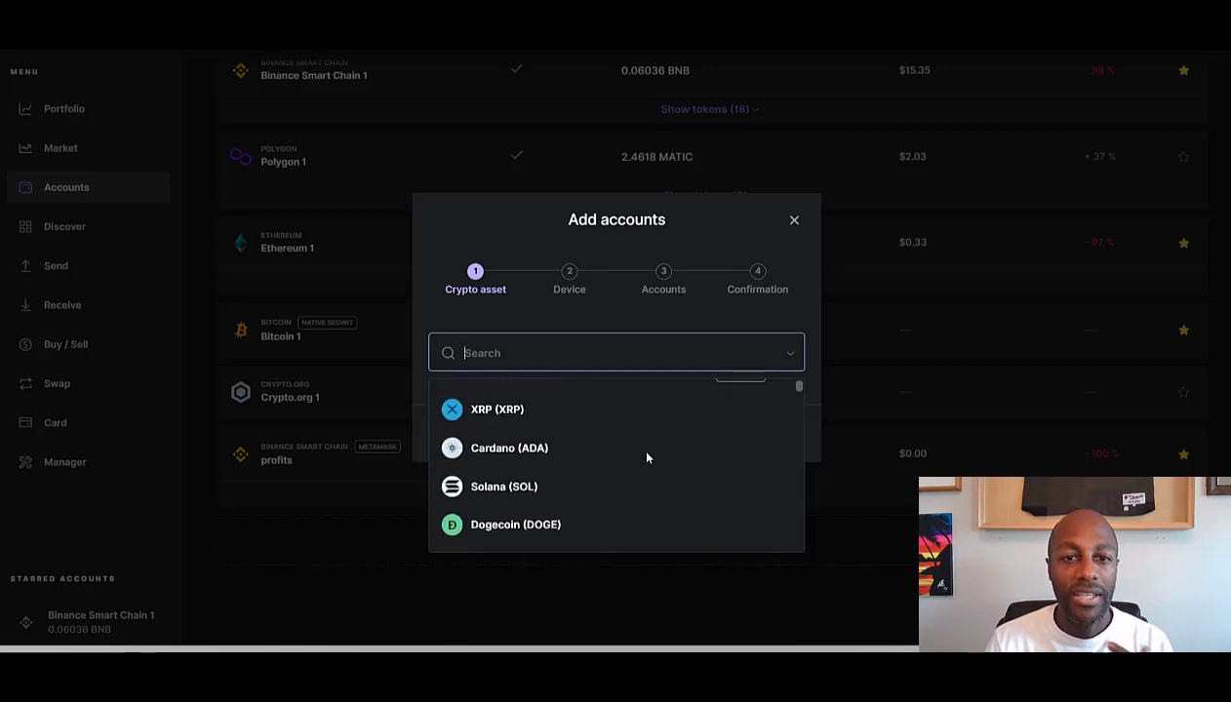
pyautogui.scroll(-1, 647, 457)
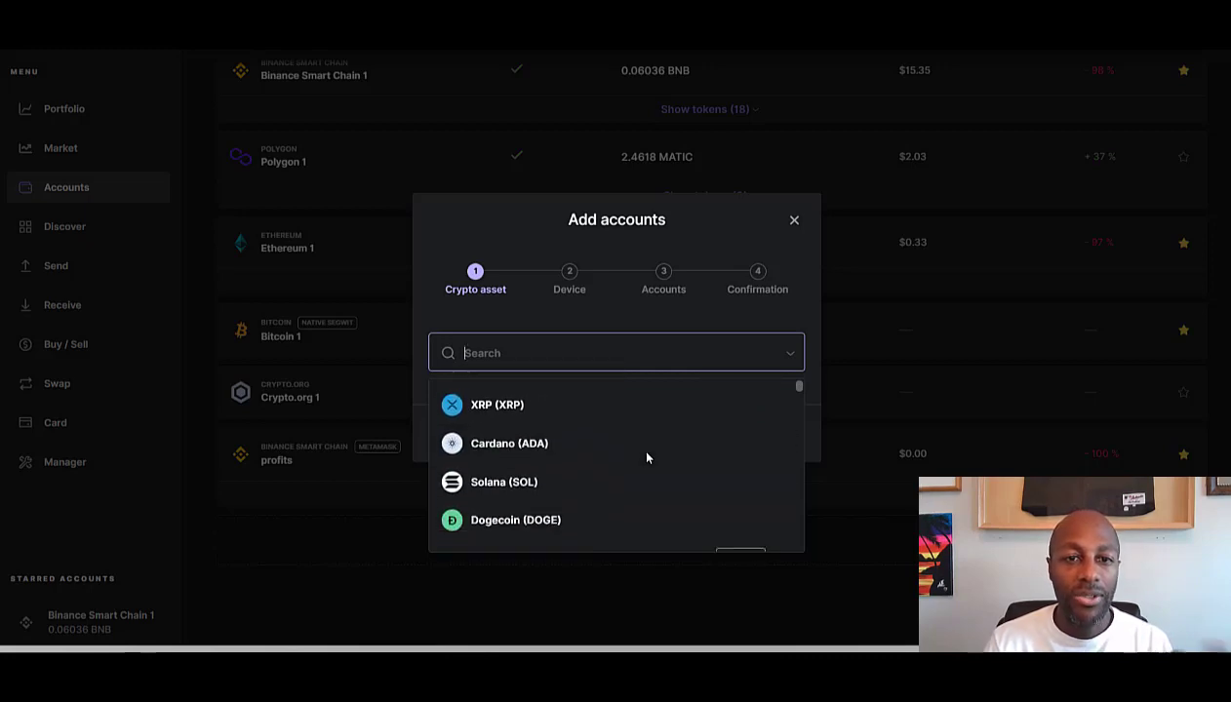
pyautogui.click(530, 447)
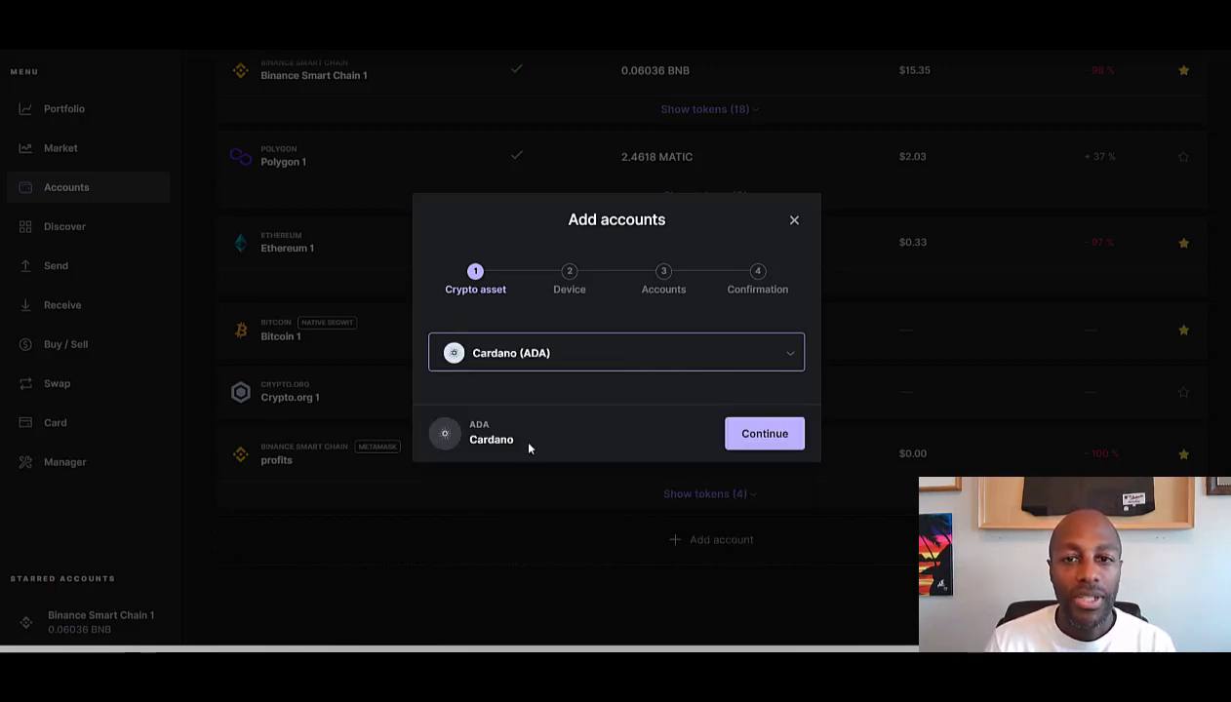
# Continue past the device step, add the Cardano 1 account with 0 ADA, and finish.
pyautogui.click(765, 435)
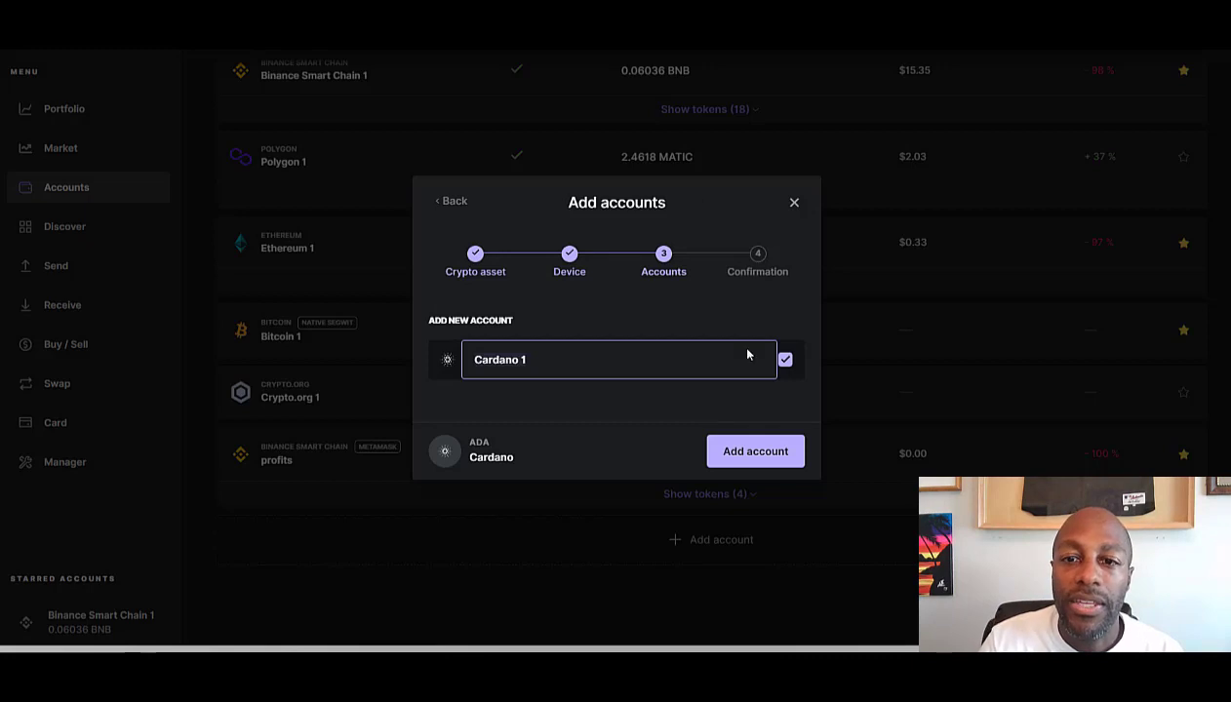
pyautogui.click(737, 460)
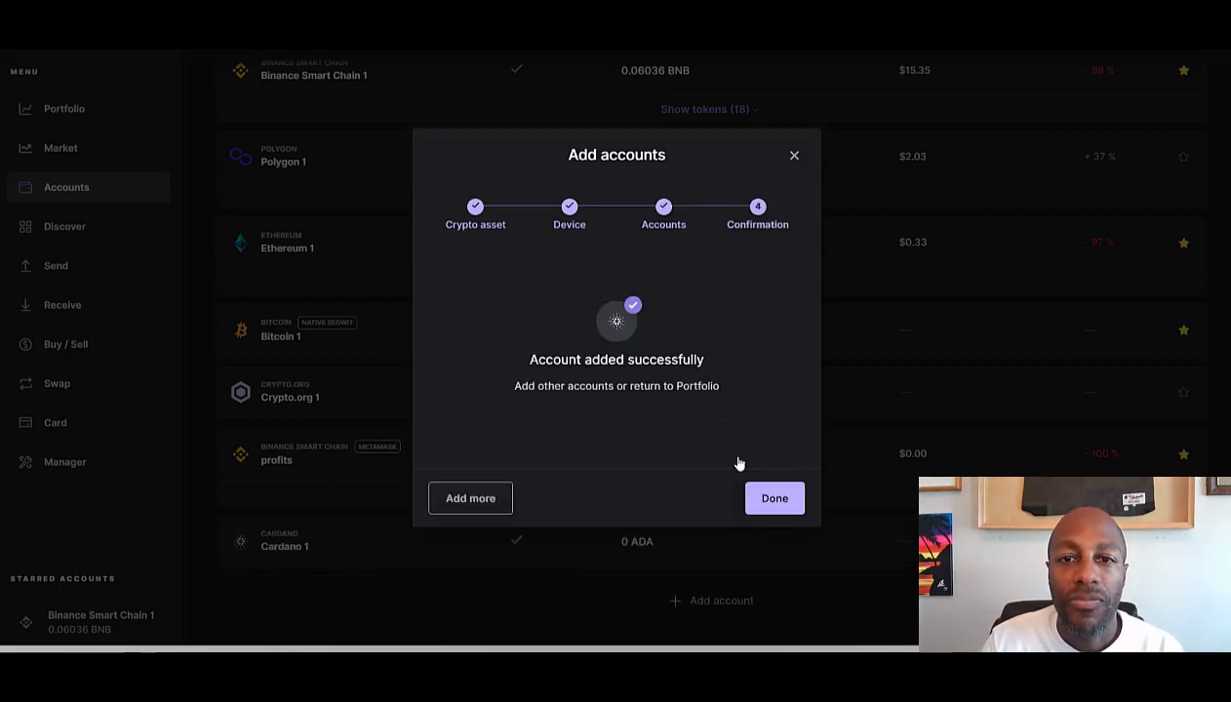
pyautogui.click(777, 499)
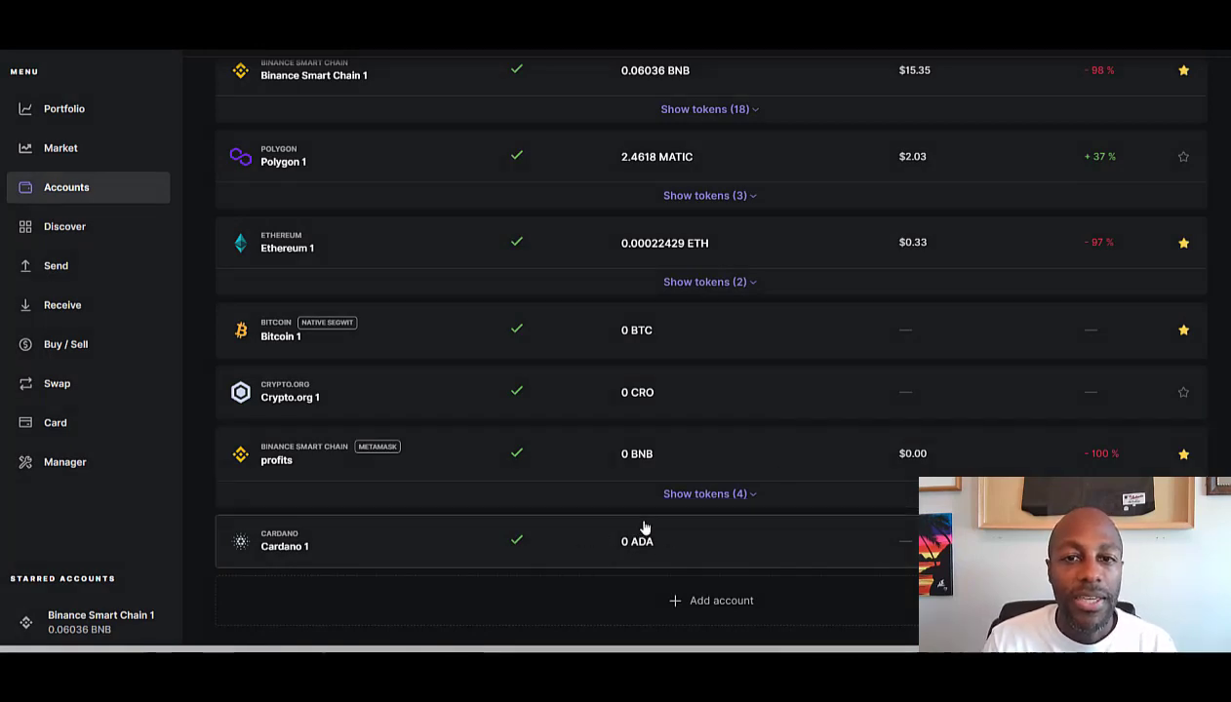
# Search 'safuu', choose Safuu on Binance Smart Chain, and begin receiving into the Safuu account.
pyautogui.scroll(2, 772, 374)
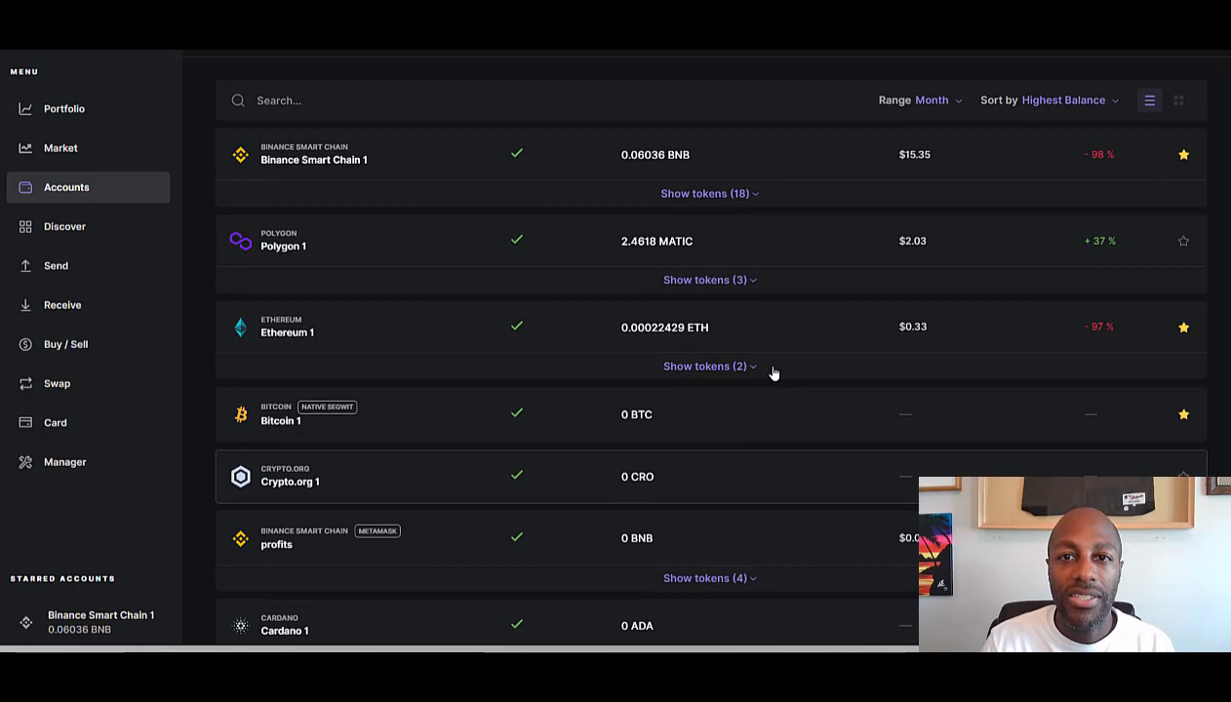
pyautogui.scroll(-3, 773, 374)
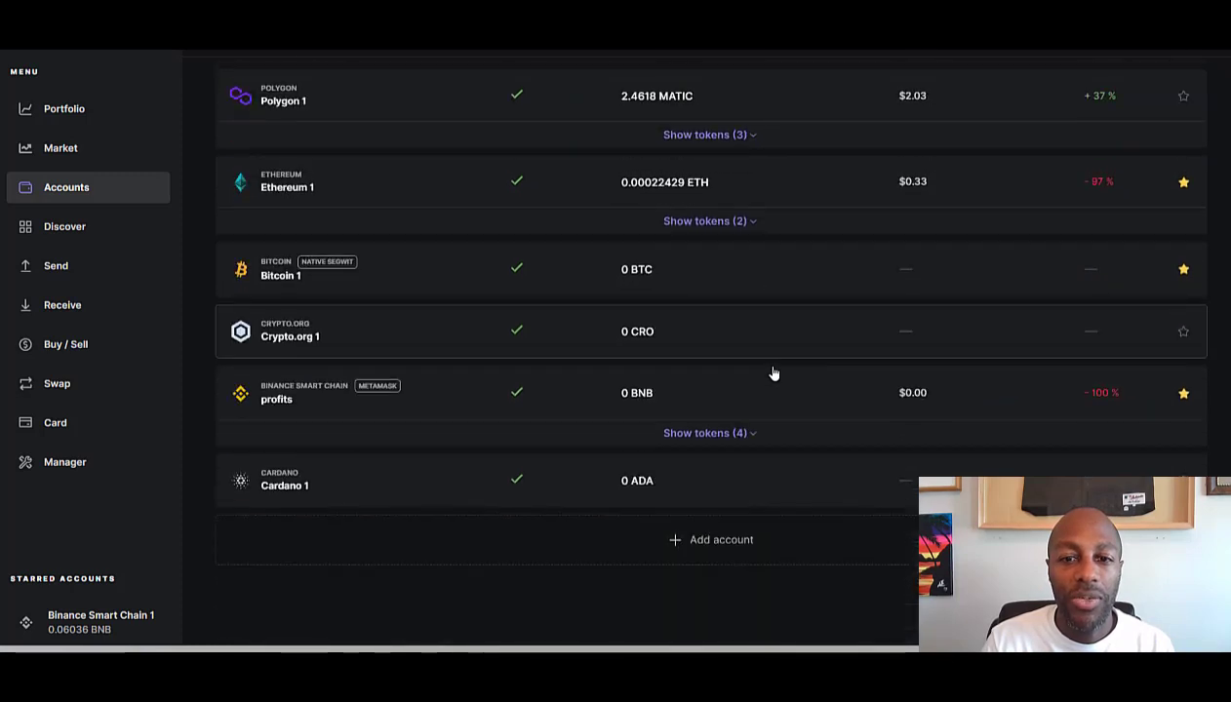
pyautogui.click(671, 542)
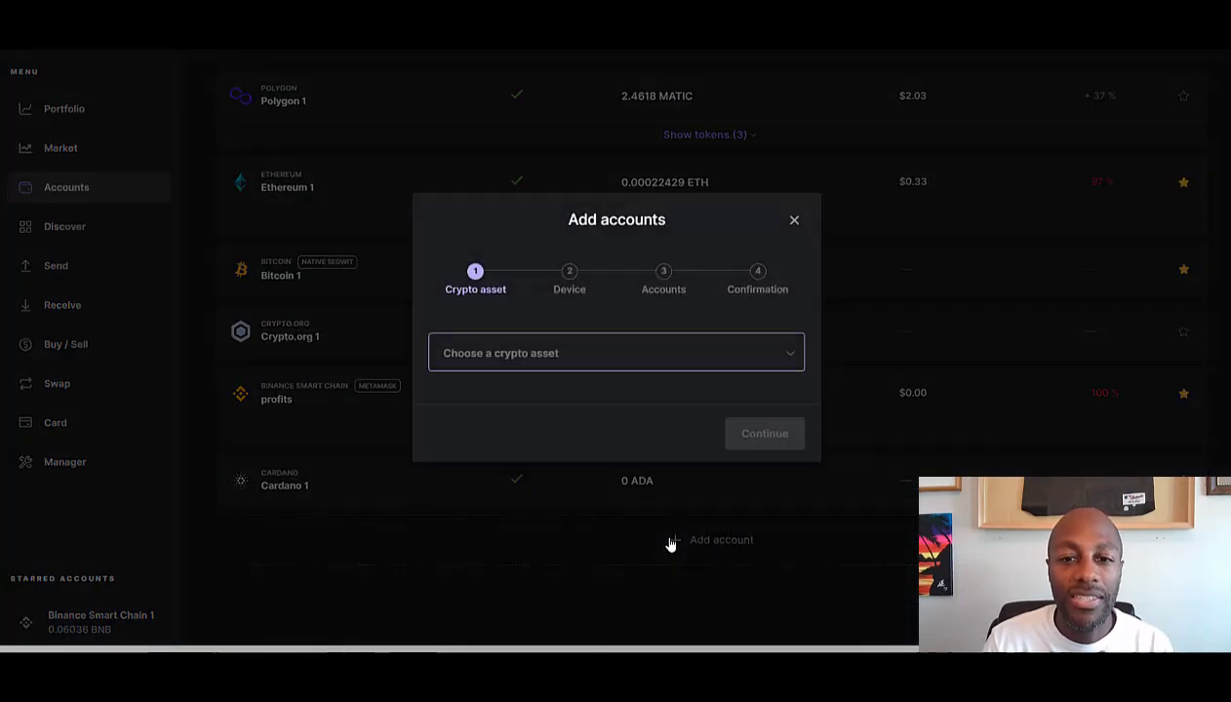
pyautogui.click(791, 357)
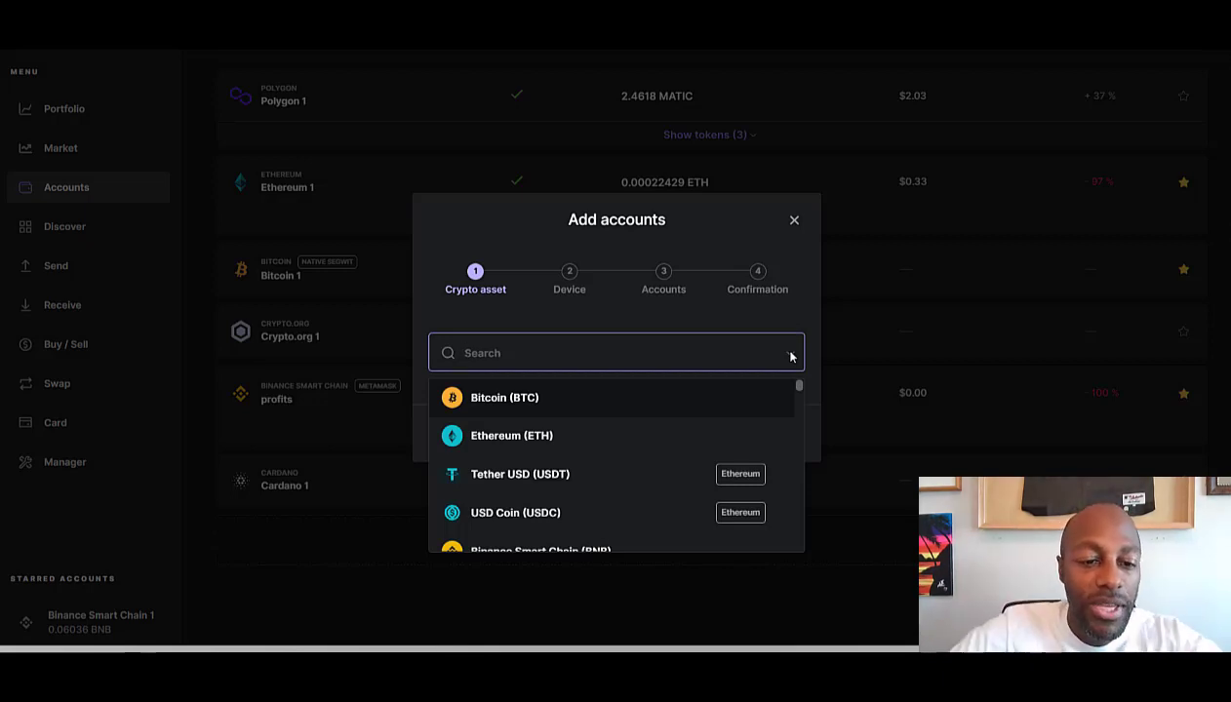
pyautogui.write('safuu')
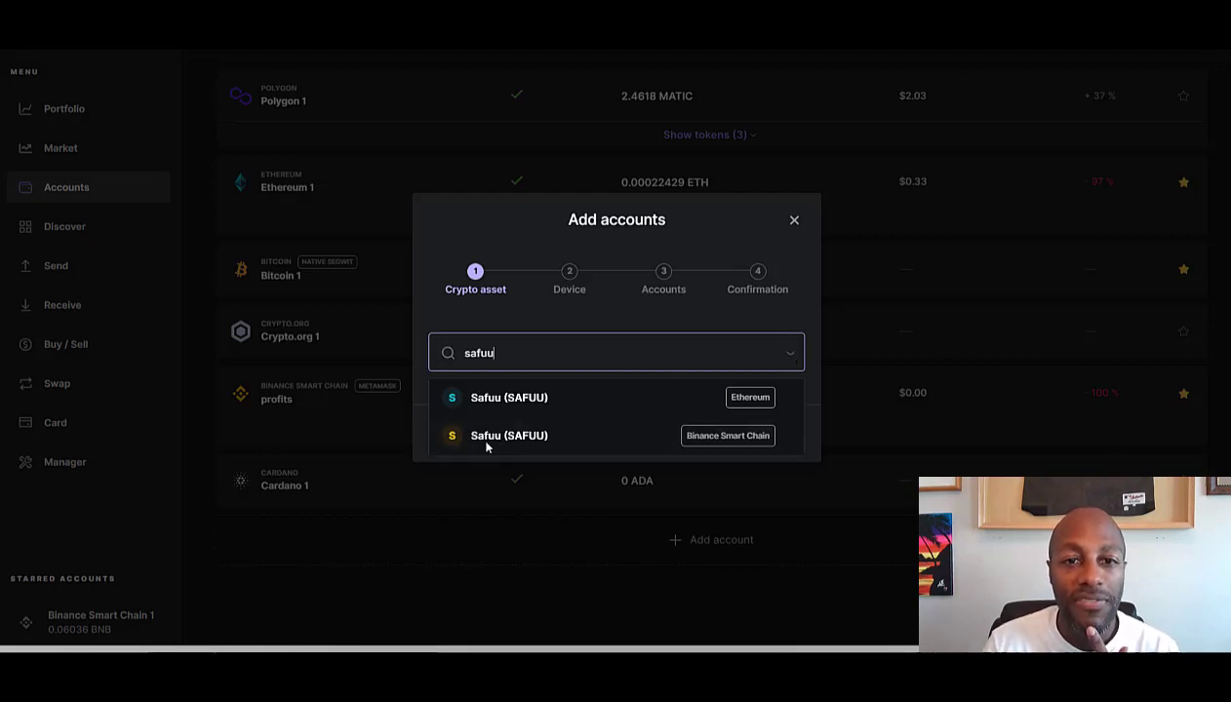
pyautogui.click(741, 444)
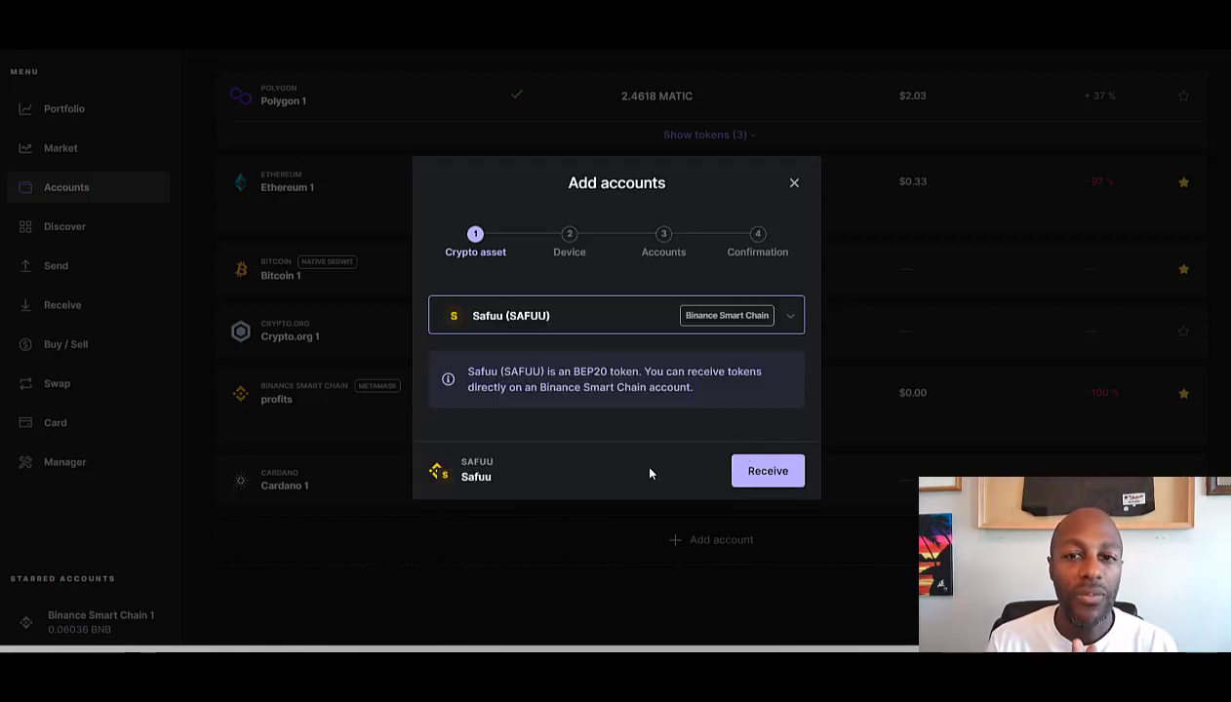
pyautogui.click(765, 473)
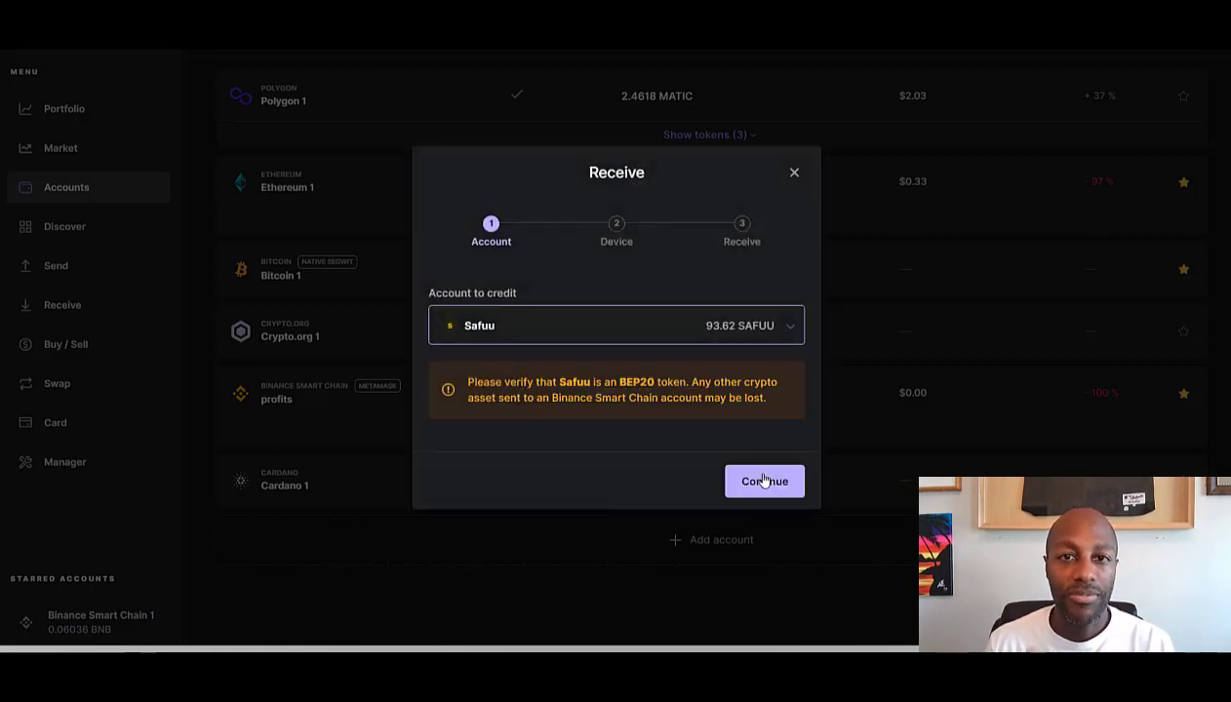
# Advance the Safuu receive flow to its device step.
pyautogui.click(764, 492)
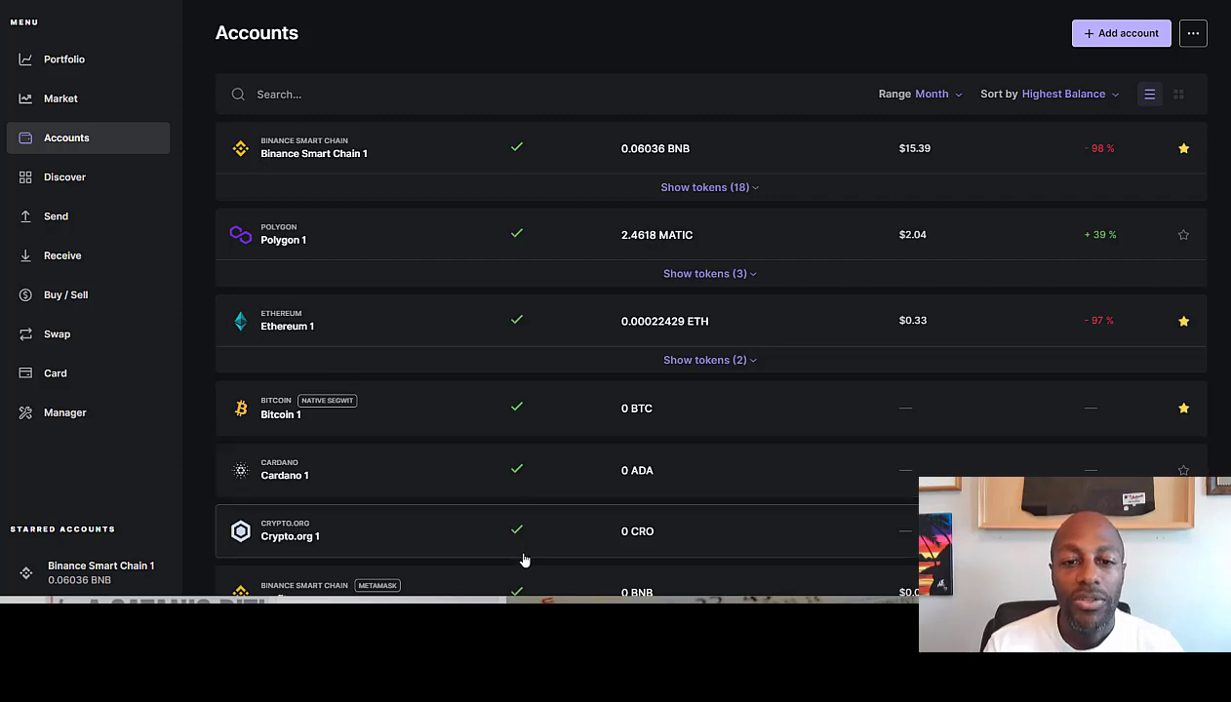
# Switch to the browser and open MetaMask's account menu to reach hardware wallet connection.
pyautogui.hotkey('alt', 'Tab')
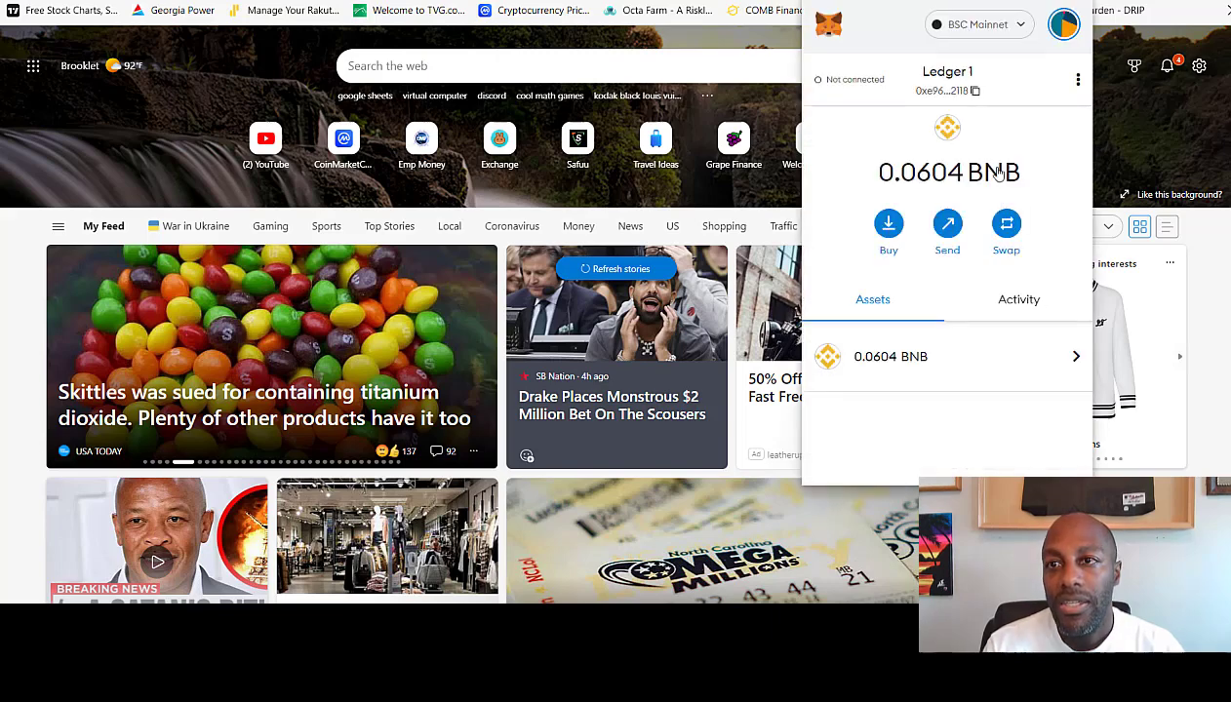
pyautogui.click(1064, 28)
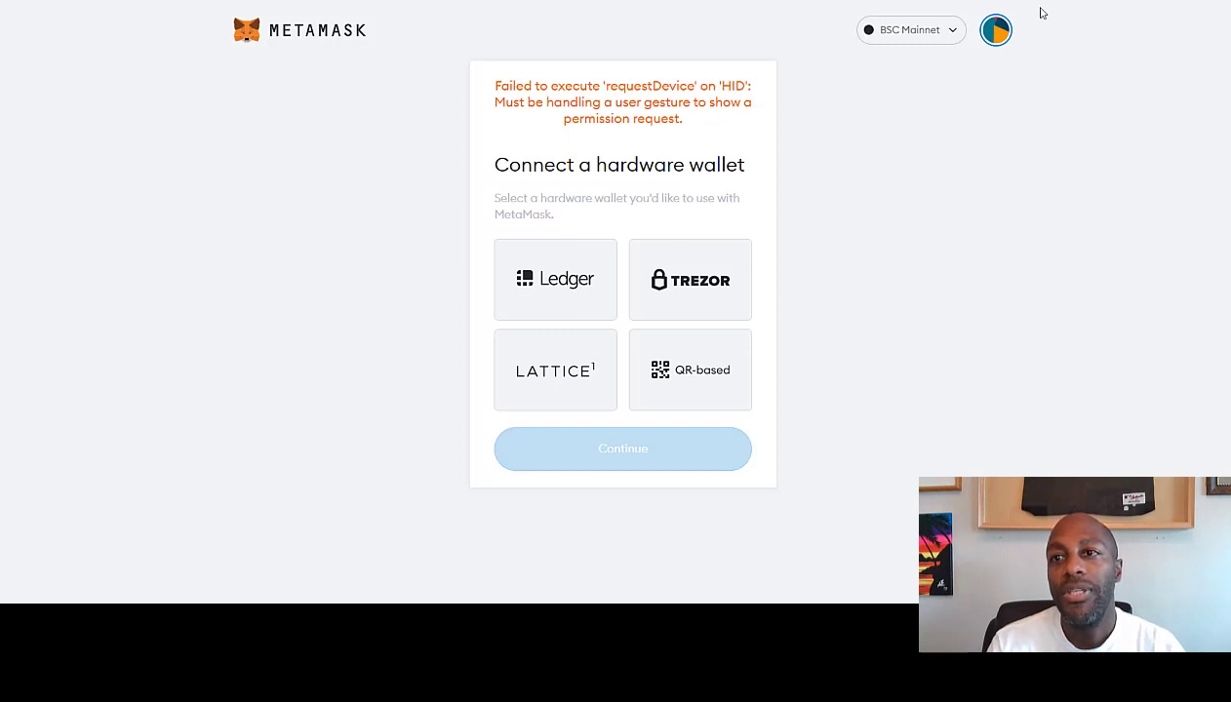
# Select Ledger 1, view its account details and QR code, then reopen the accounts list.
pyautogui.click(996, 31)
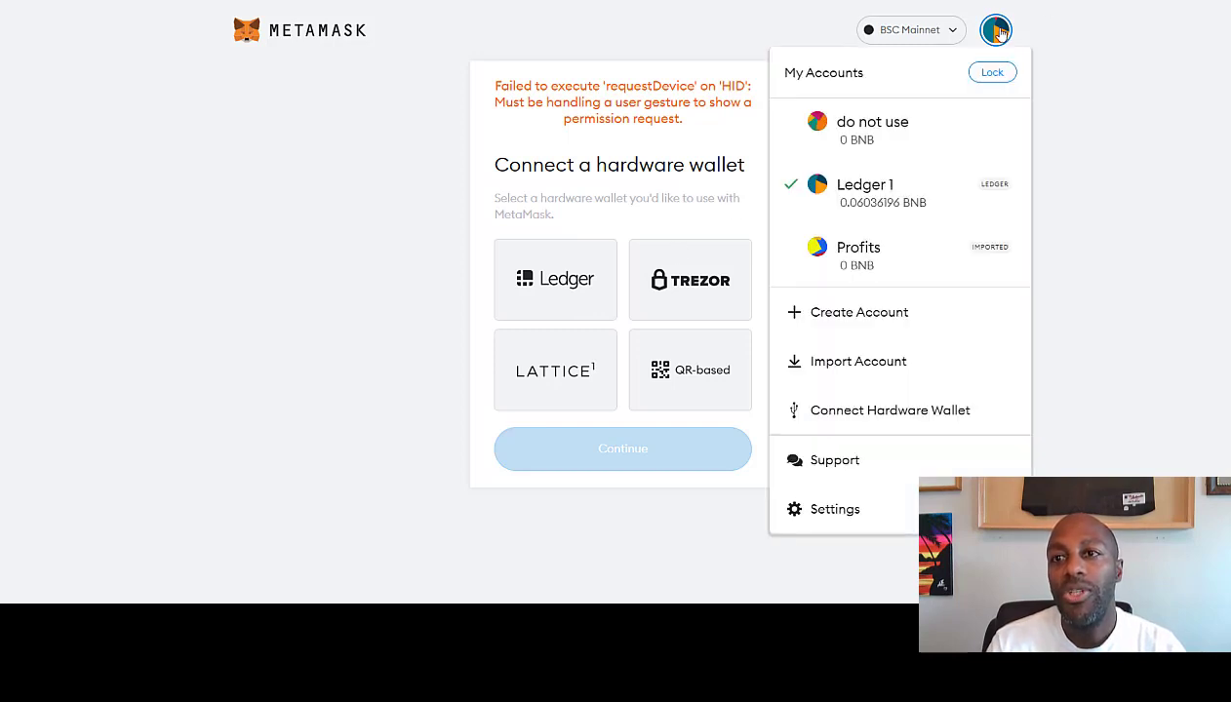
pyautogui.click(877, 193)
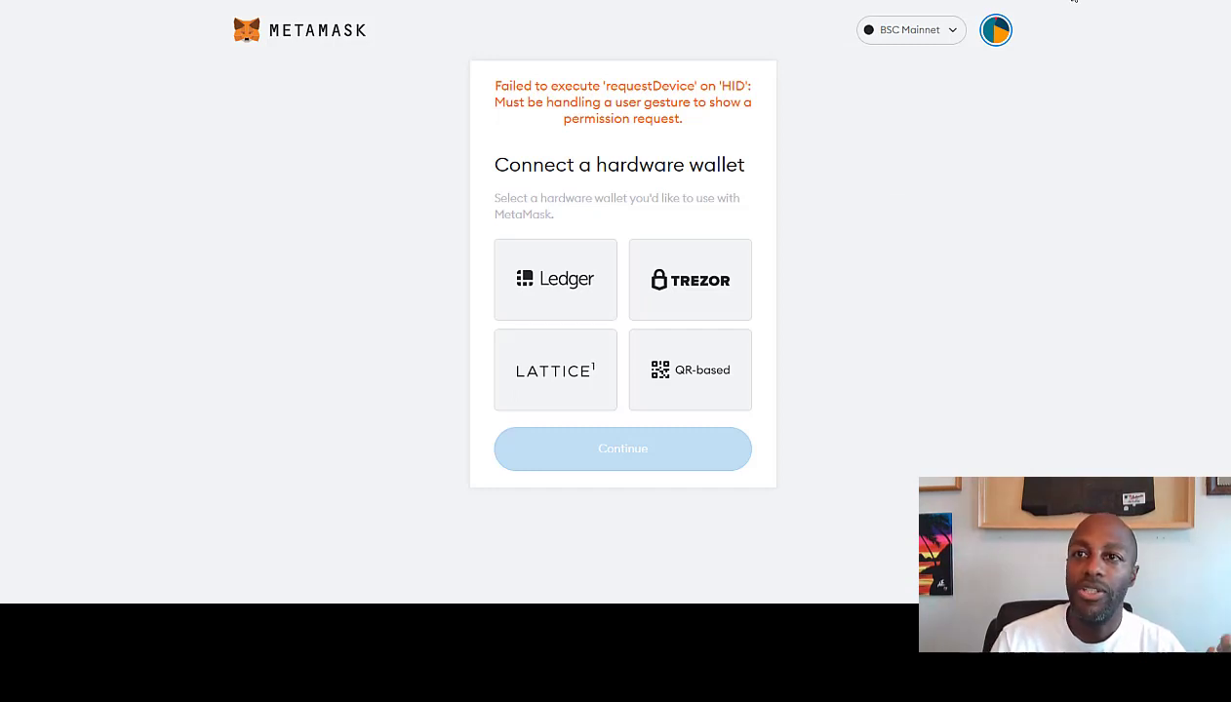
pyautogui.click(995, 32)
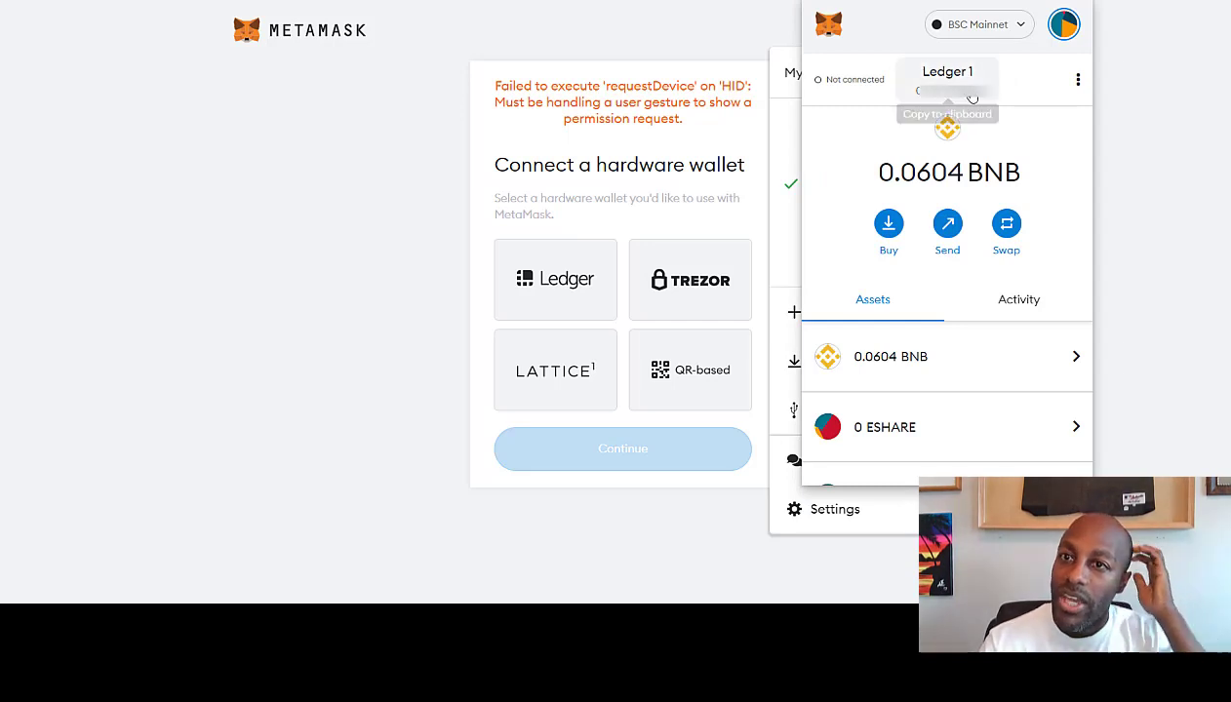
pyautogui.click(1079, 83)
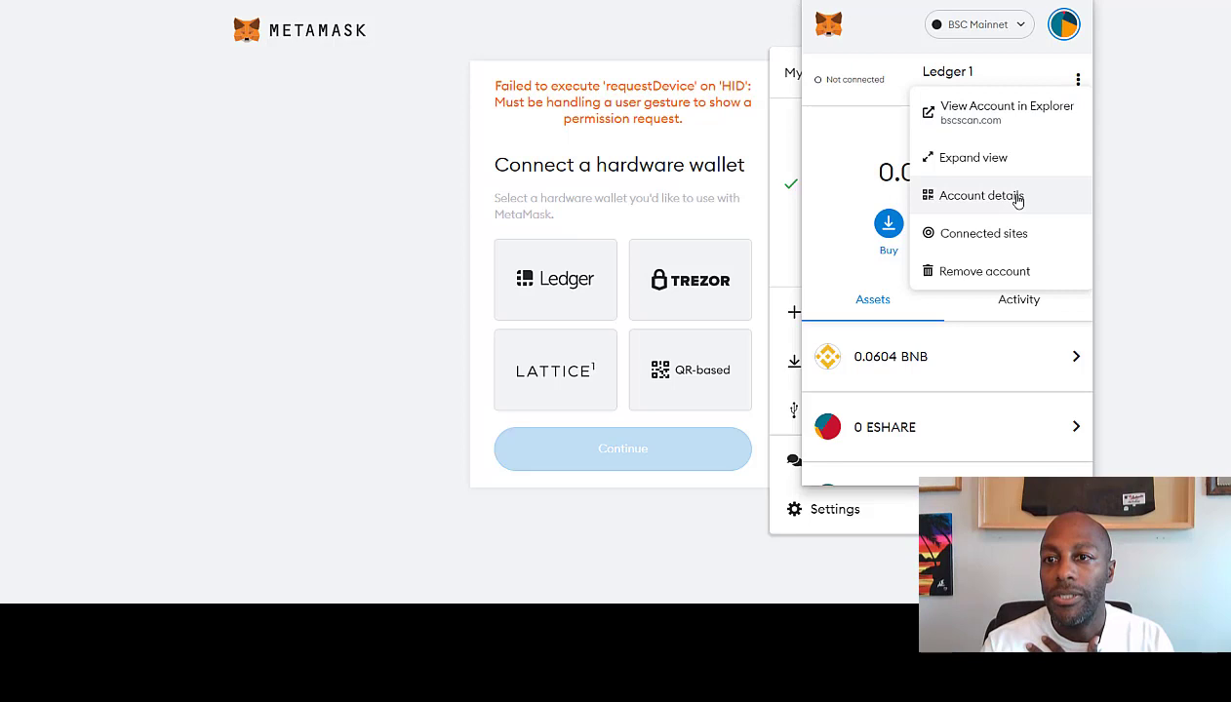
pyautogui.click(1024, 200)
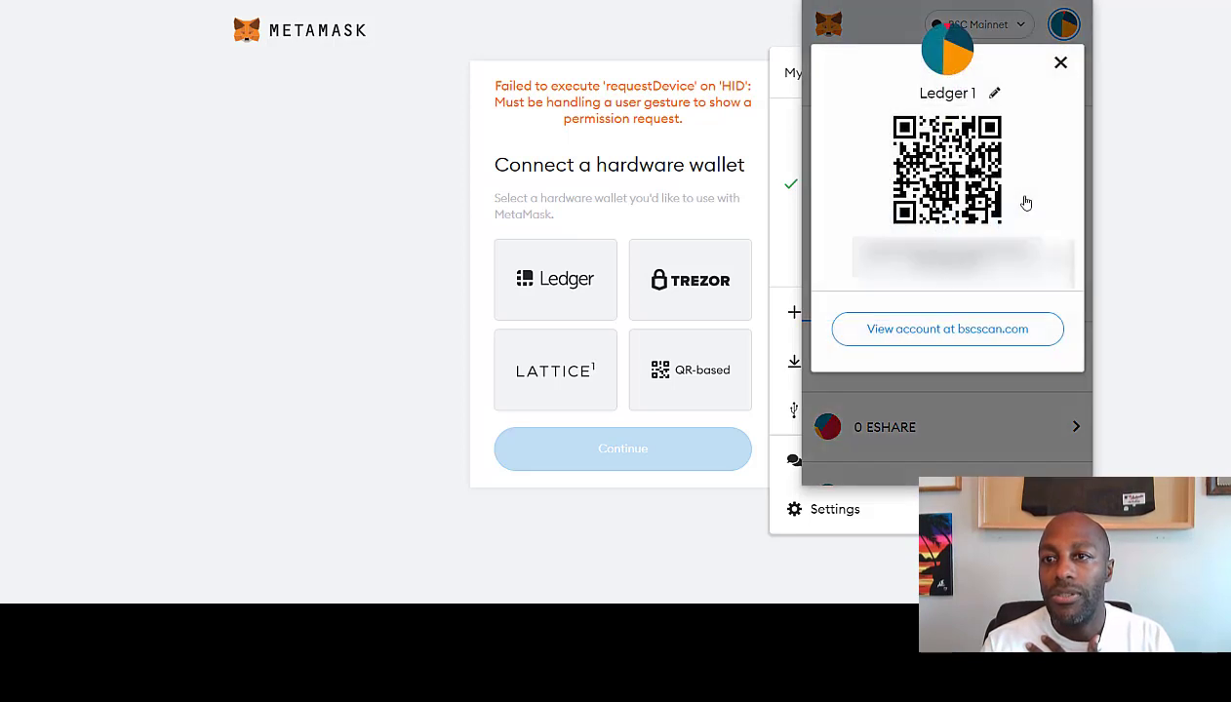
pyautogui.click(1063, 62)
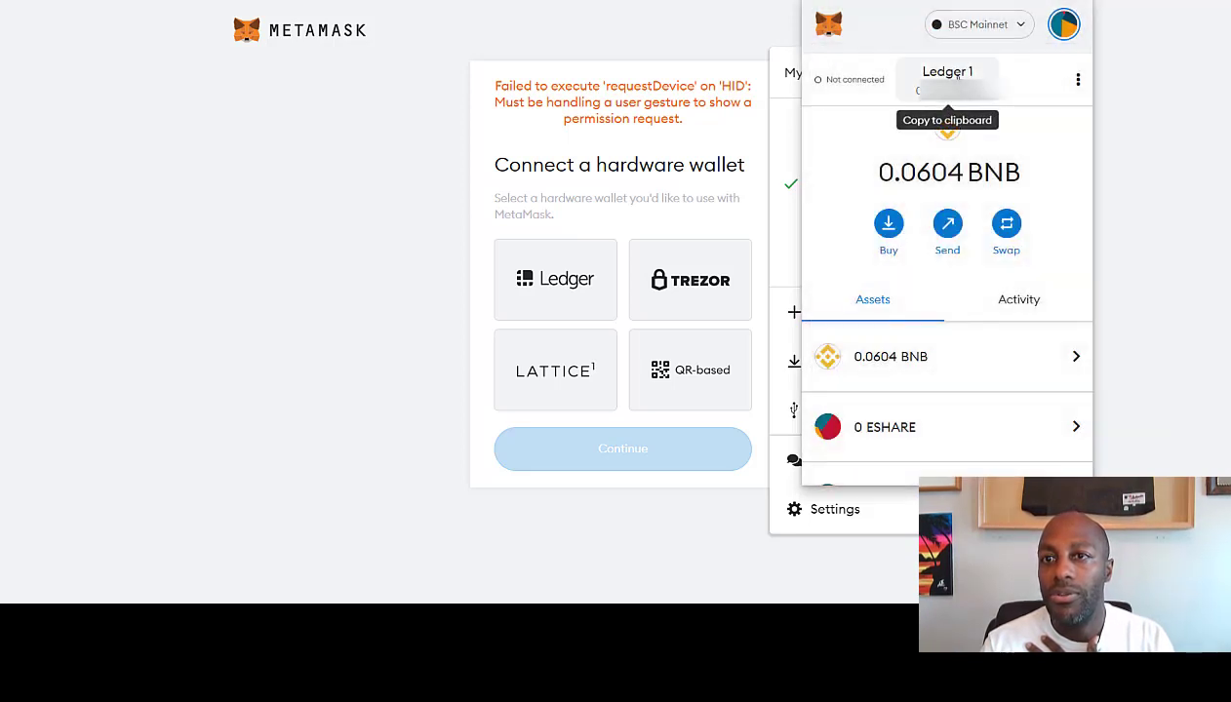
pyautogui.click(1061, 26)
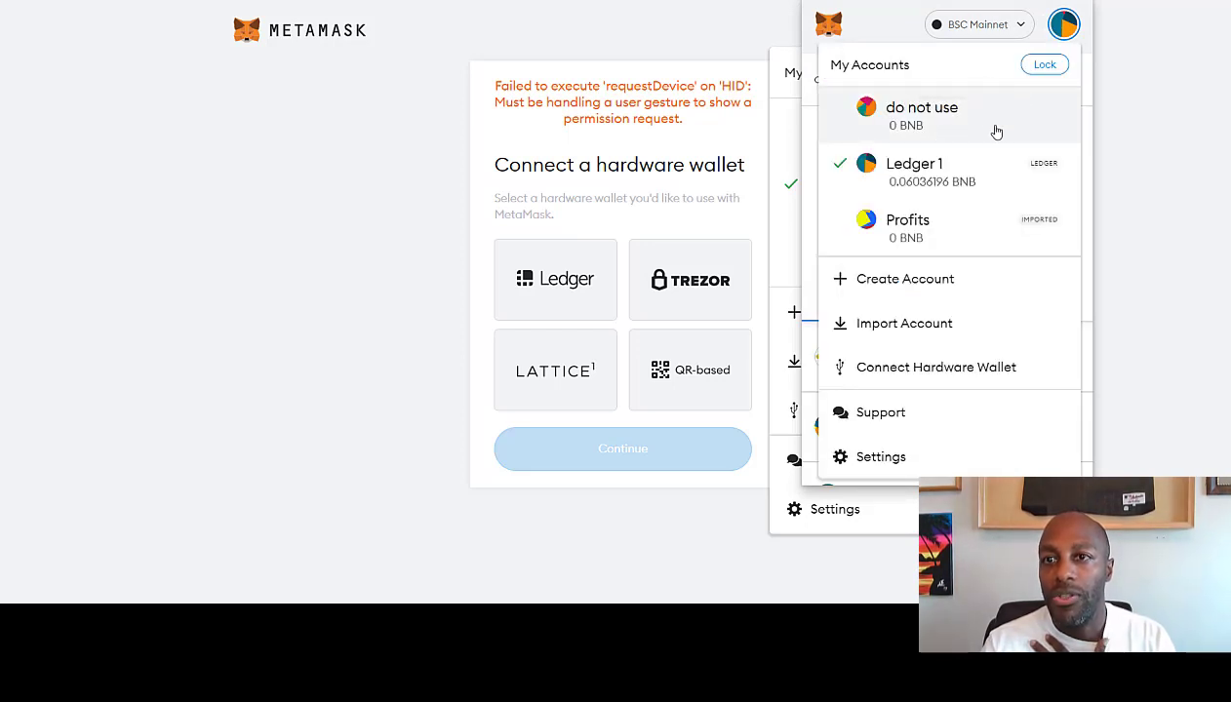
# Switch to Profits, start a Send, and list own accounts including Ledger 1 as destinations.
pyautogui.click(954, 237)
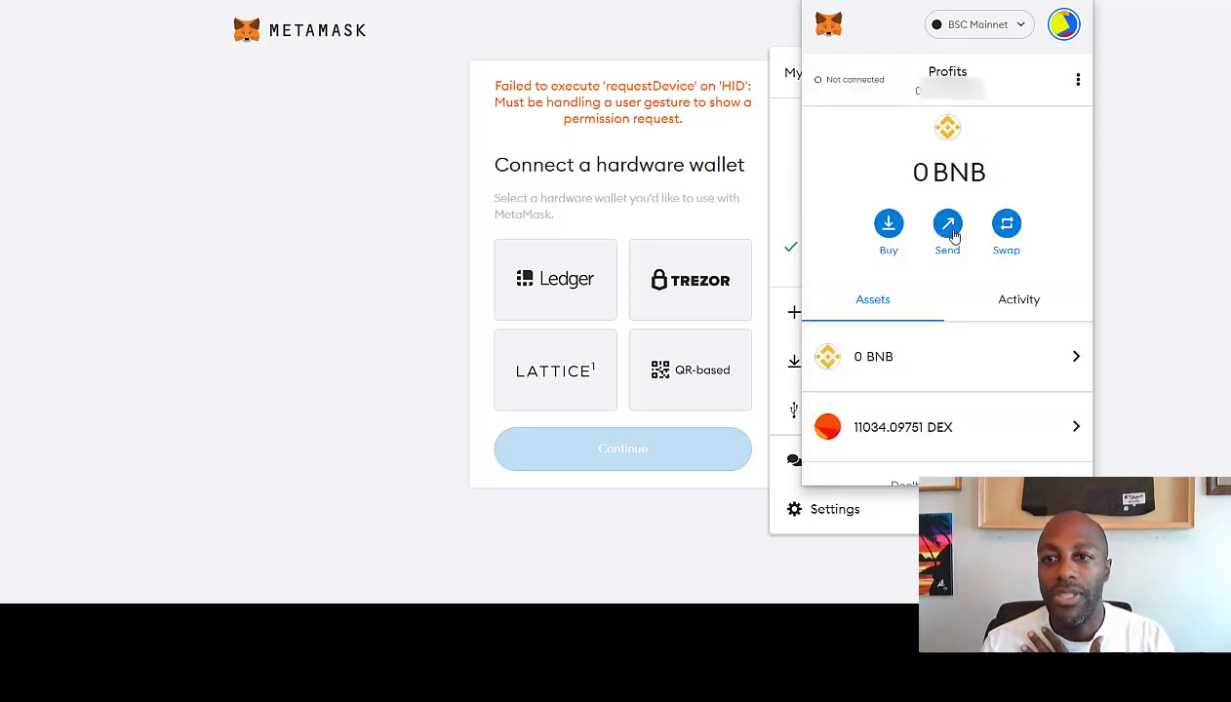
pyautogui.click(947, 226)
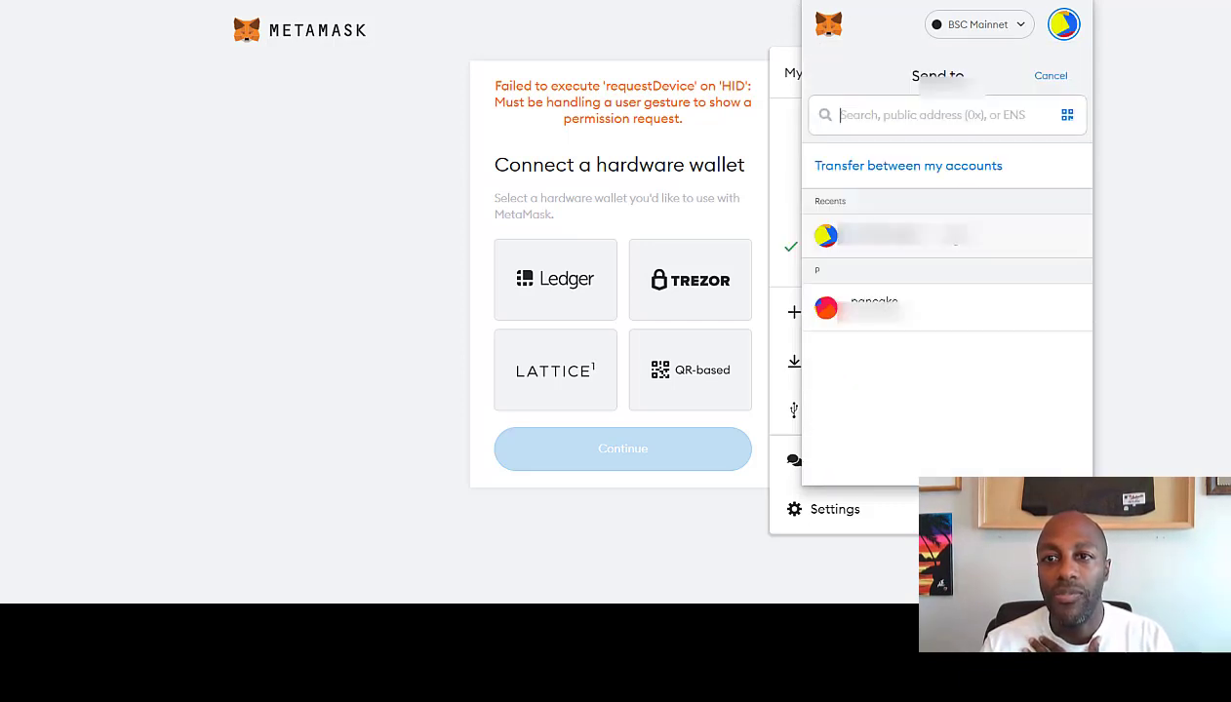
pyautogui.click(957, 174)
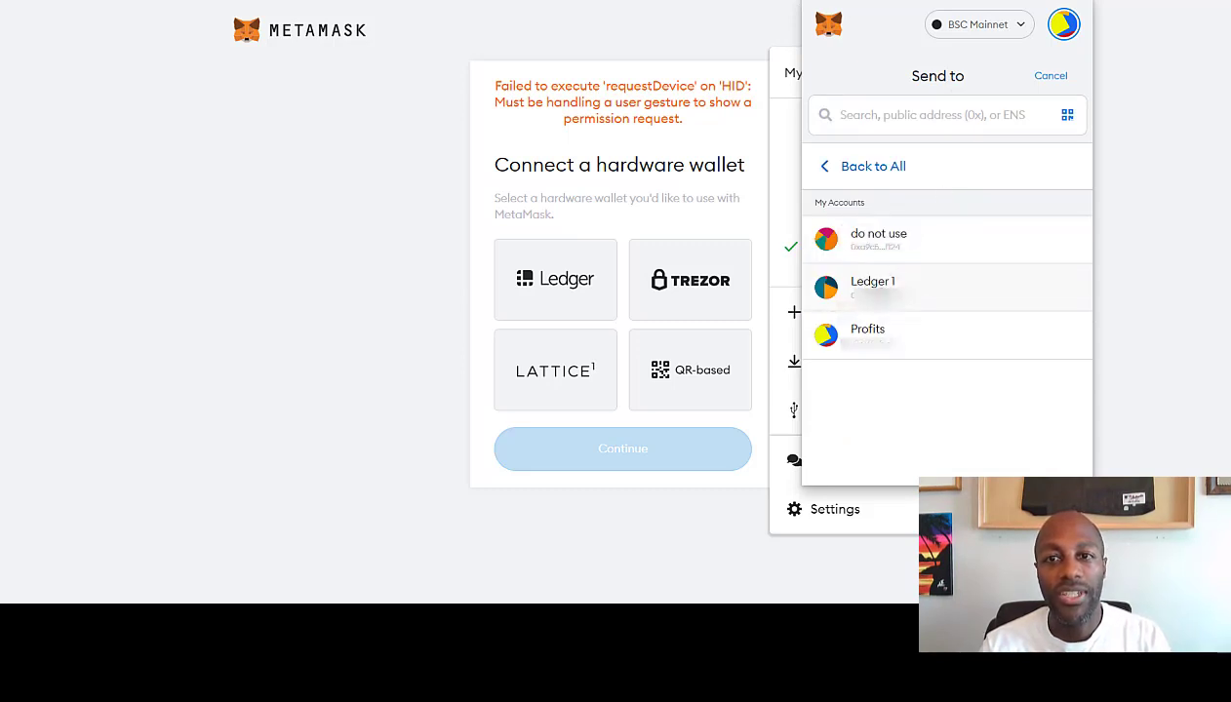